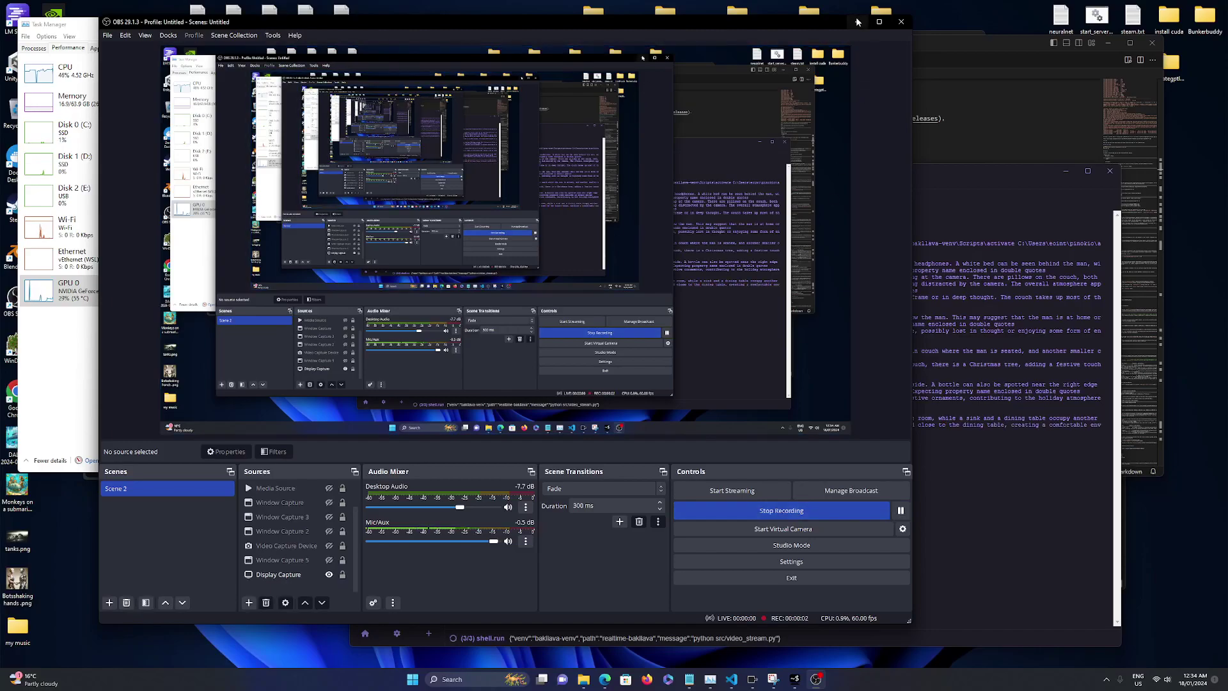
# Step: Hide OBS and move the Pinokio BakLLaVA console to the top of the screen, enlarged
pyautogui.click(857, 21)
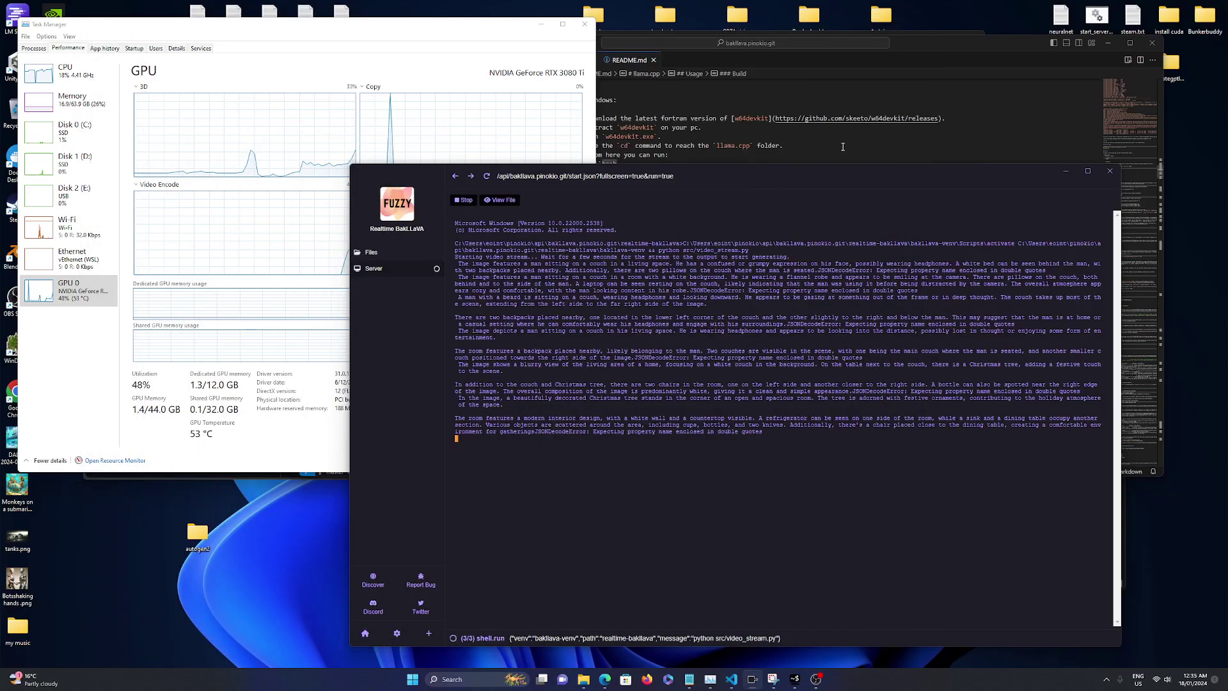
pyautogui.moveTo(786, 180); pyautogui.dragTo(726, 40)
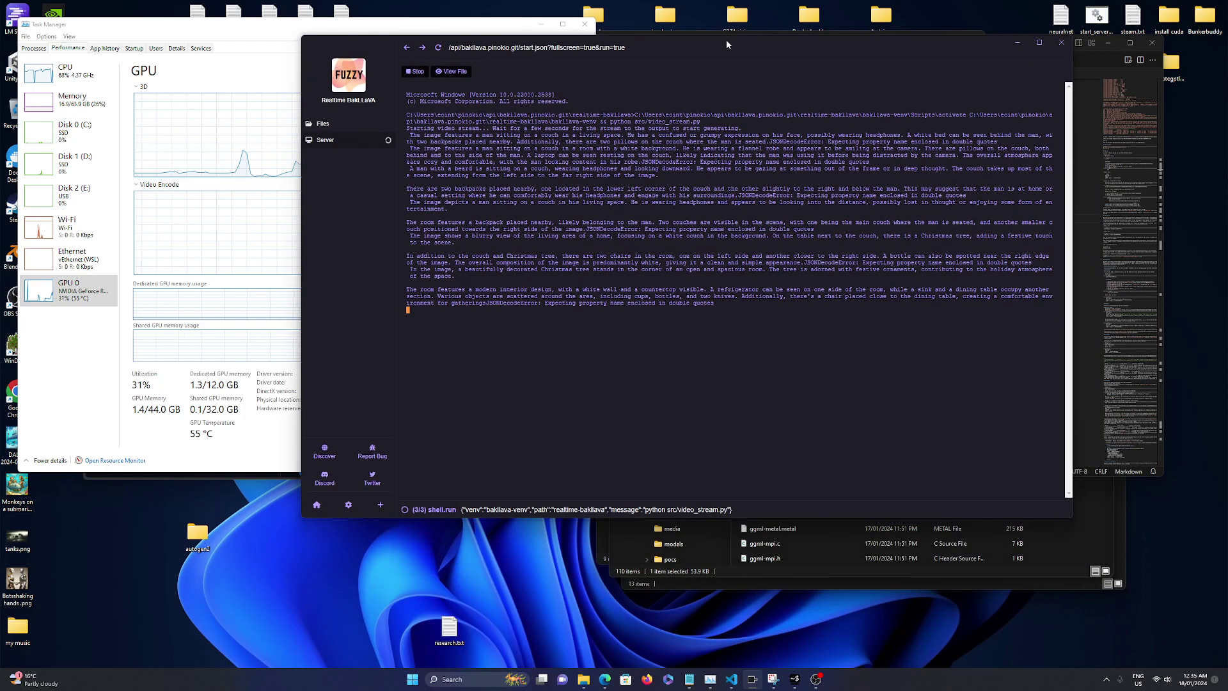
pyautogui.moveTo(1071, 518); pyautogui.dragTo(1130, 619)
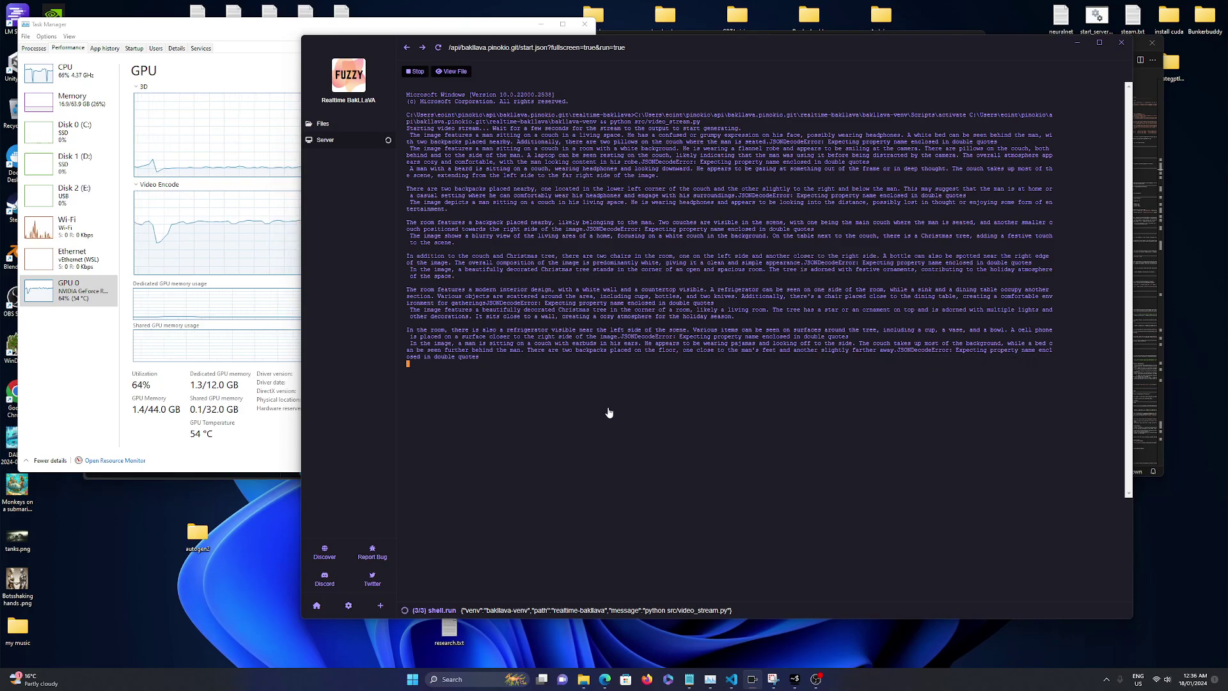
# Step: Stop the BakLLaVA stream, switch to OBS and toggle the existing Video Capture Device source
pyautogui.click(417, 72)
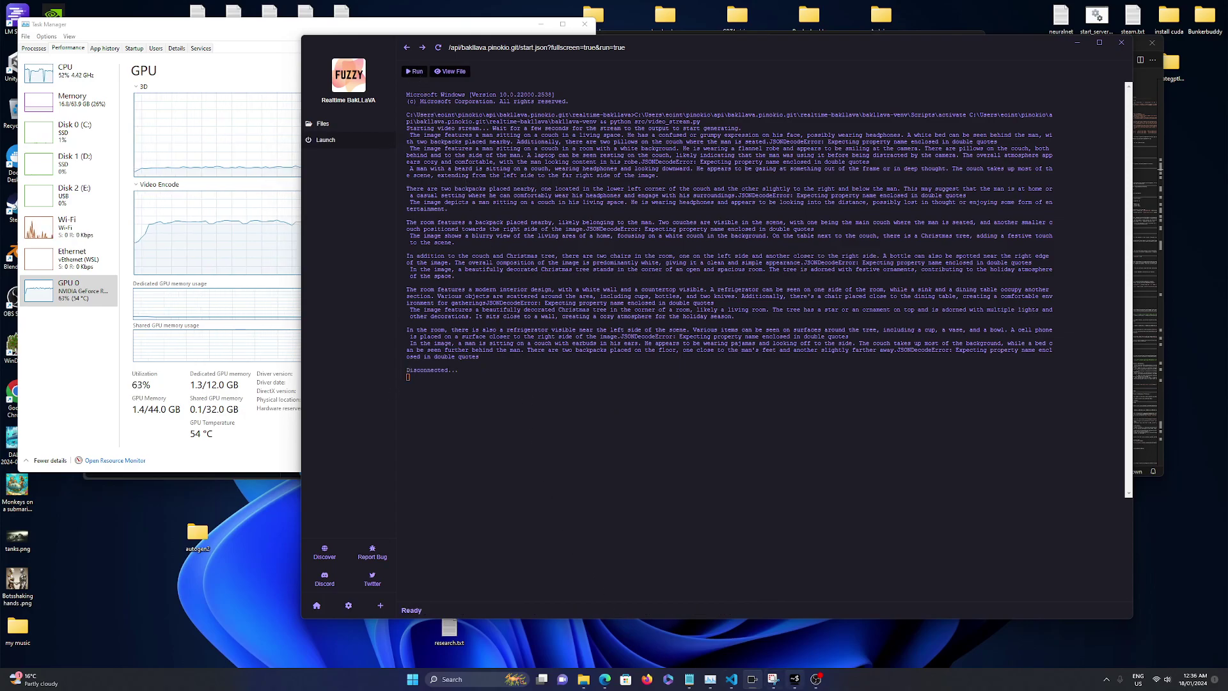
pyautogui.click(816, 678)
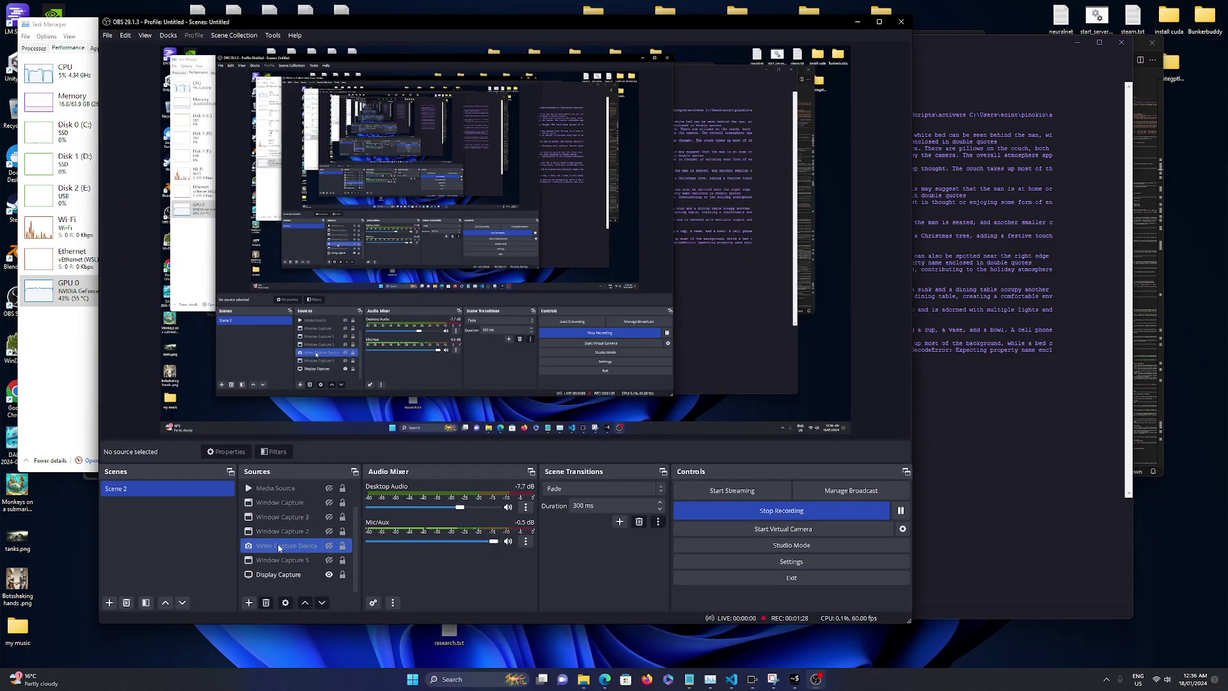
pyautogui.click(336, 550)
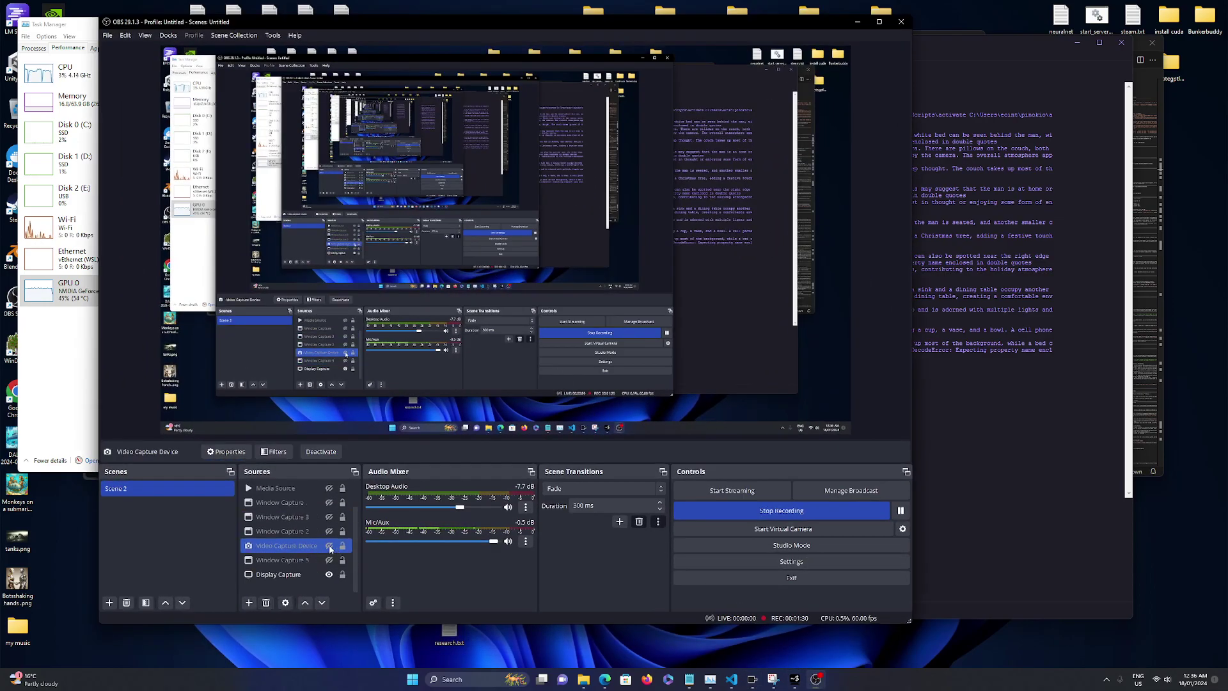
pyautogui.click(330, 548)
# Step: Add a new Video Capture Device 2 source in OBS using the webcam with default settings
pyautogui.click(249, 603)
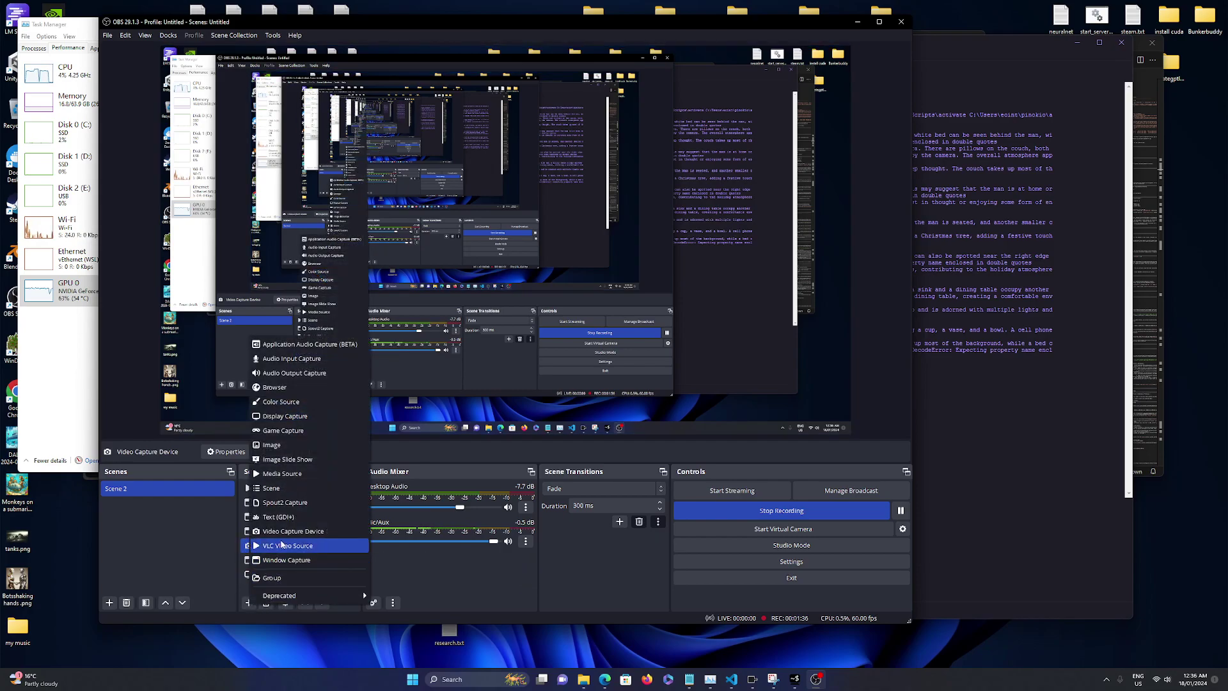
pyautogui.click(288, 534)
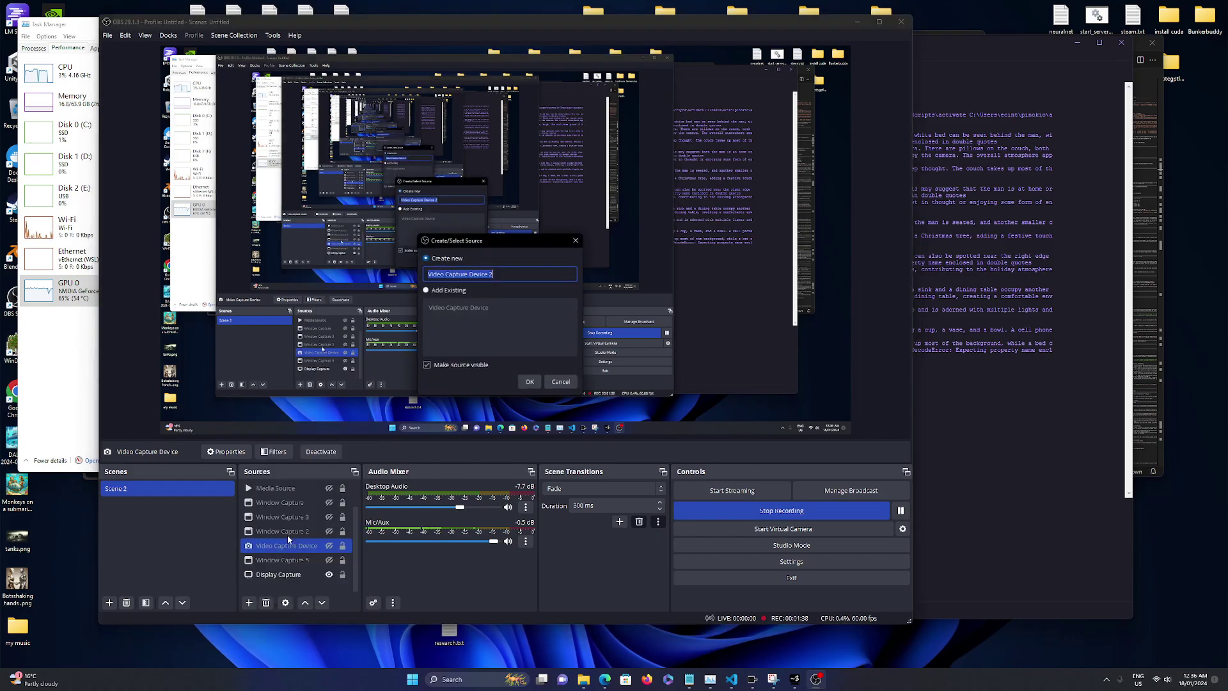
pyautogui.click(531, 384)
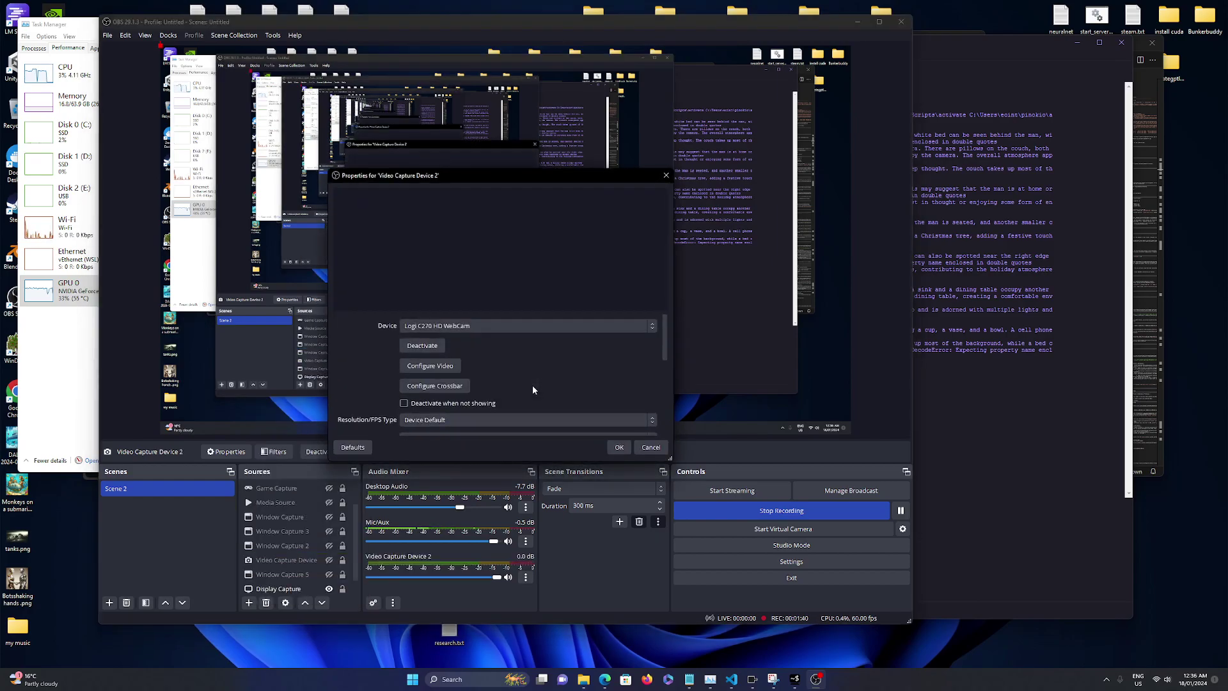
pyautogui.click(619, 448)
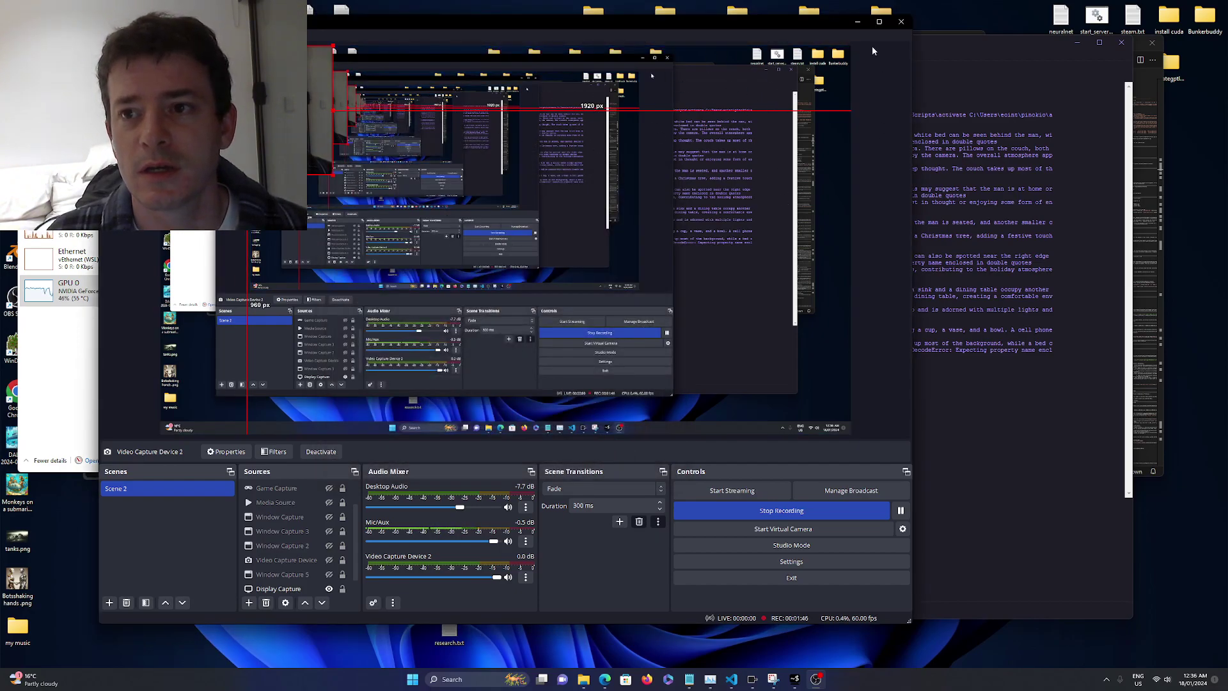
# Step: Hide OBS, close Task Manager and return Pinokio to its home list of downloaded apps
pyautogui.click(857, 23)
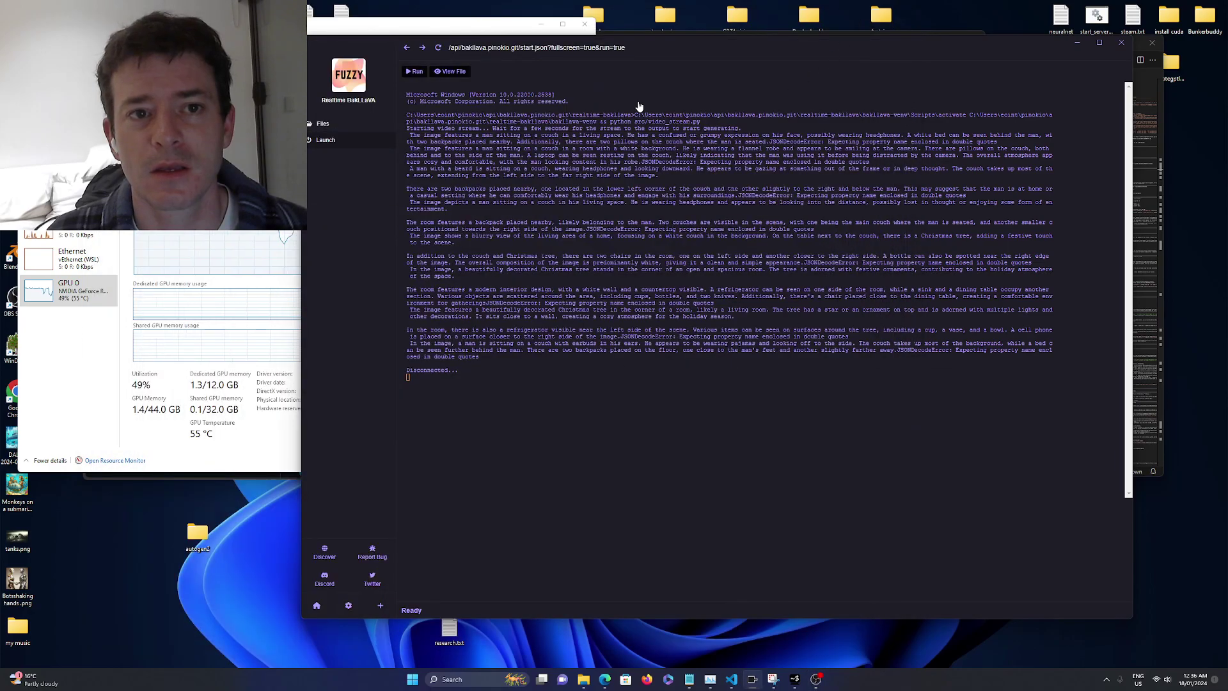
pyautogui.moveTo(700, 43); pyautogui.dragTo(754, 50)
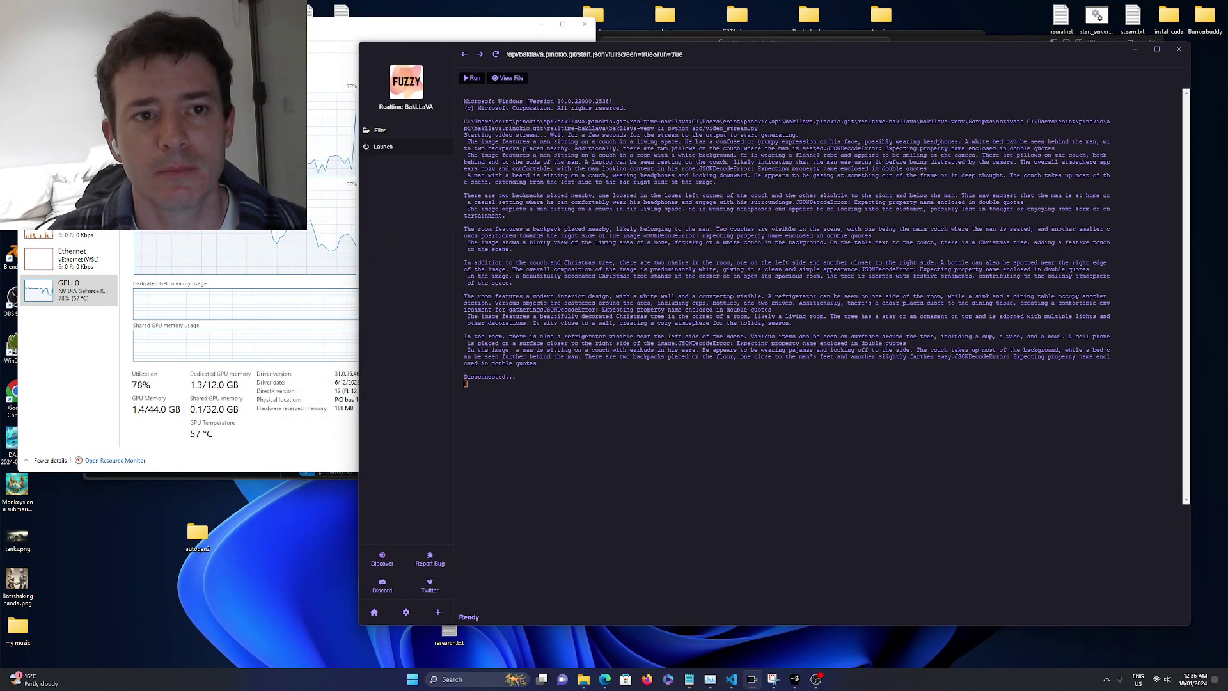
pyautogui.click(524, 28)
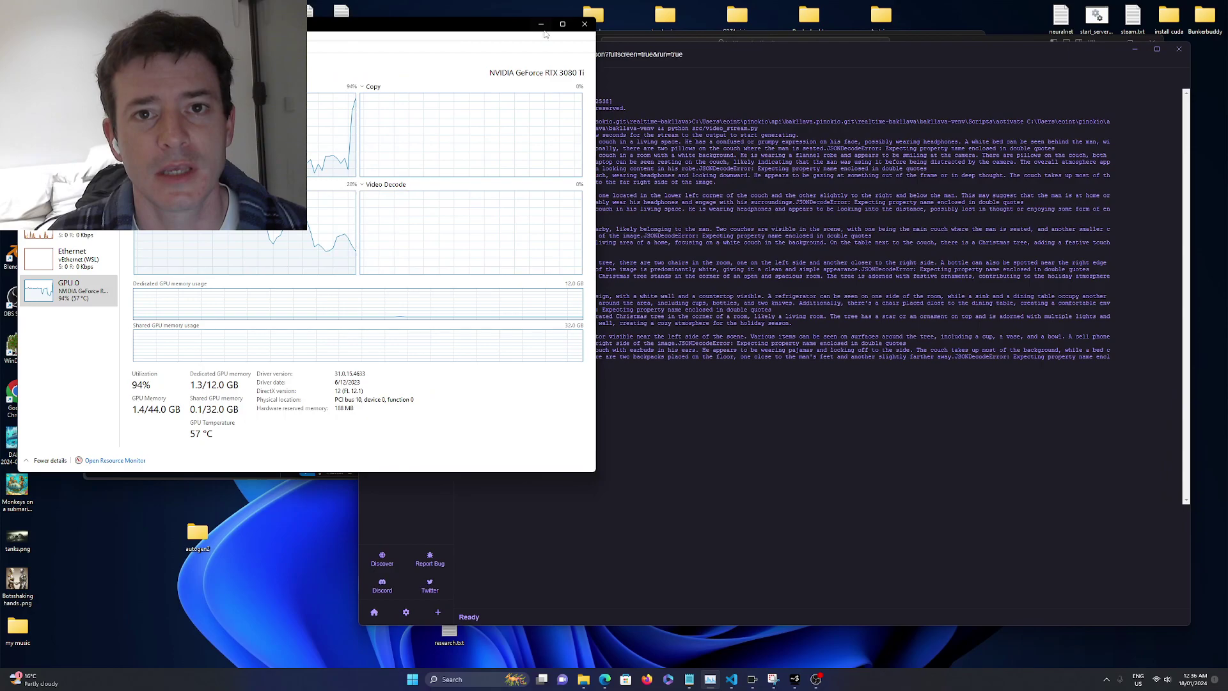
pyautogui.click(588, 25)
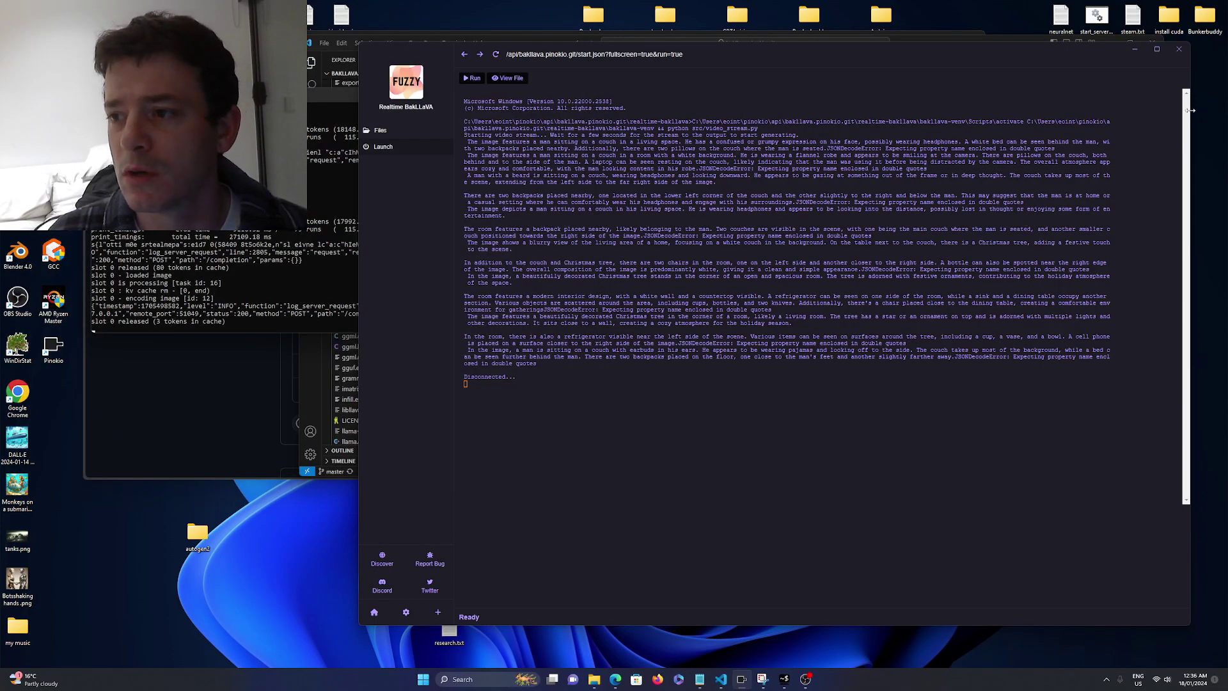
pyautogui.moveTo(1190, 110); pyautogui.dragTo(1030, 111)
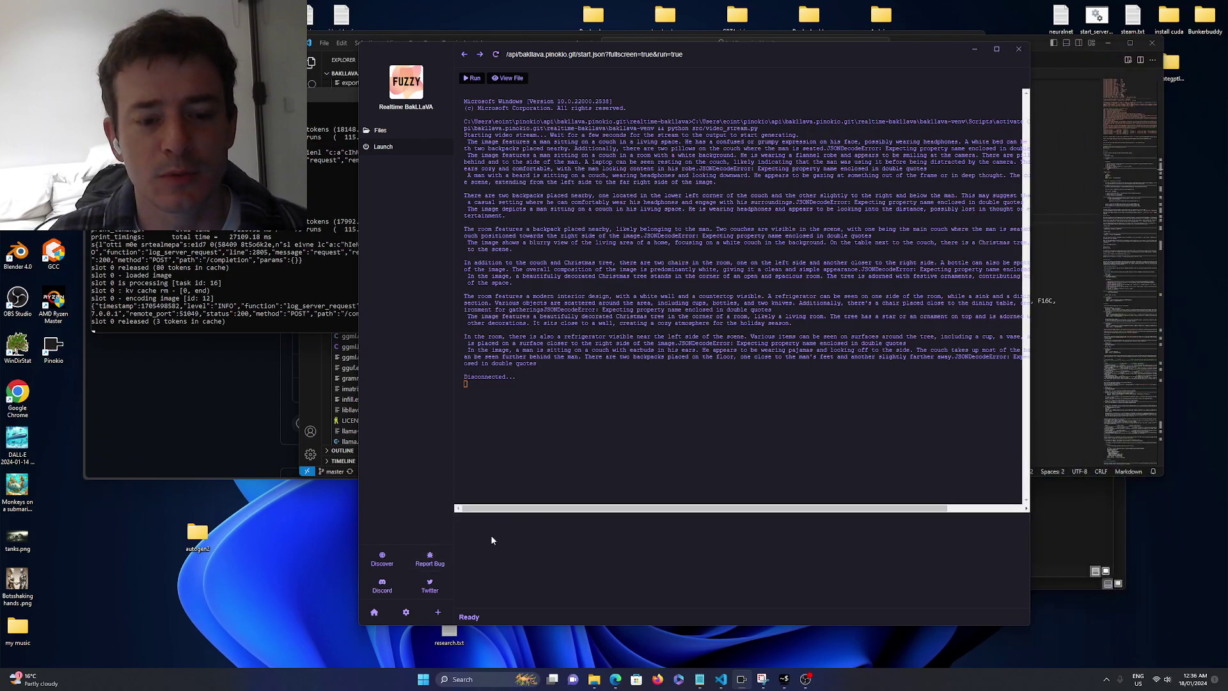
pyautogui.click(373, 614)
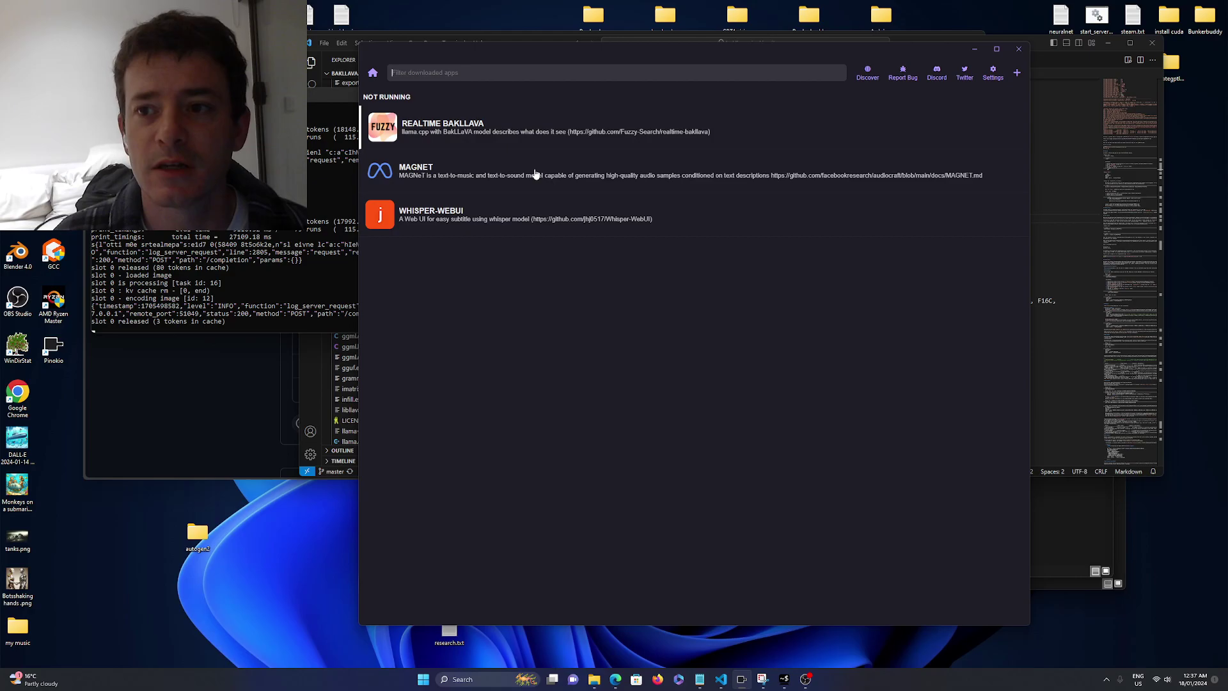
# Step: Move Pinokio aside and review the llama.cpp folder's contents down to the bottom of the list
pyautogui.moveTo(772, 43)
pyautogui.mouseDown()
pyautogui.moveTo(772, 178)
pyautogui.moveTo(537, 210)
pyautogui.moveTo(515, 225)
pyautogui.mouseUp()
pyautogui.click(875, 233)
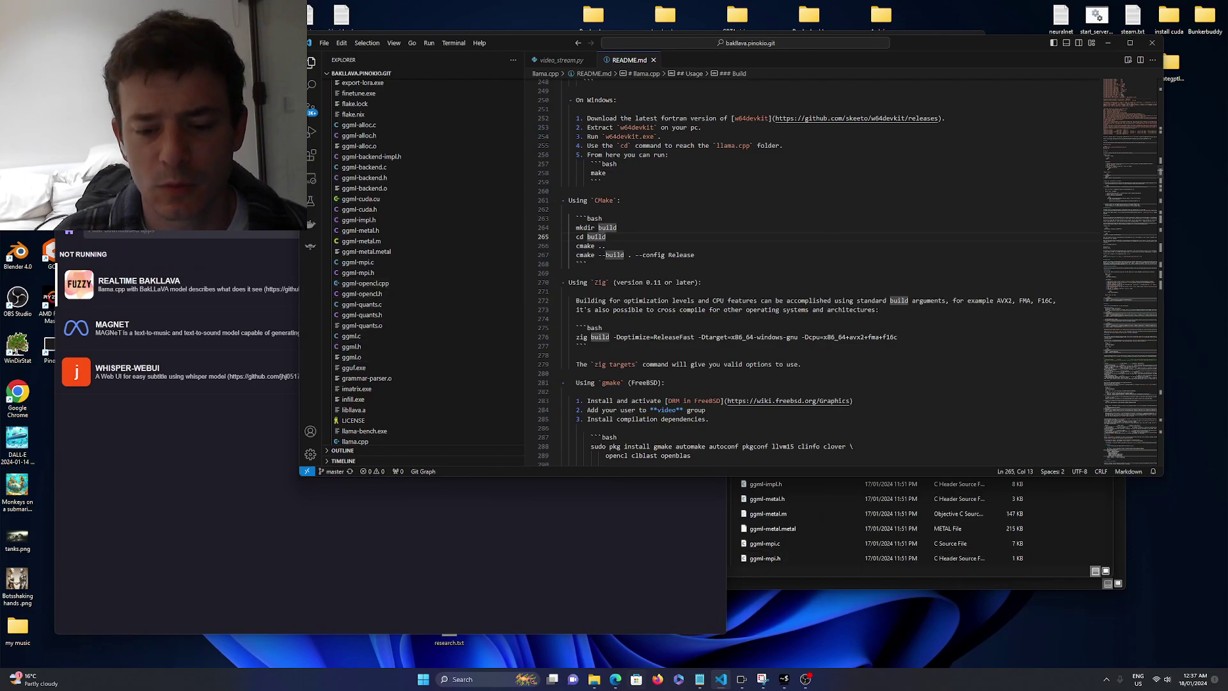
pyautogui.moveTo(593, 680)
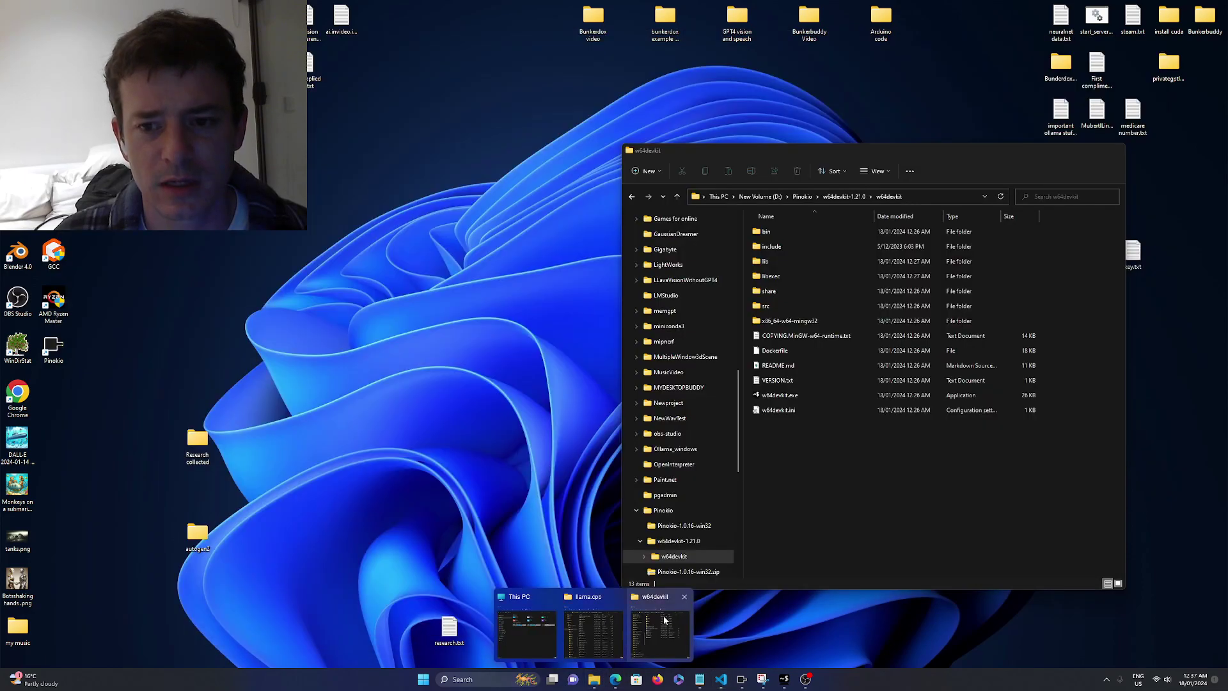
pyautogui.click(613, 621)
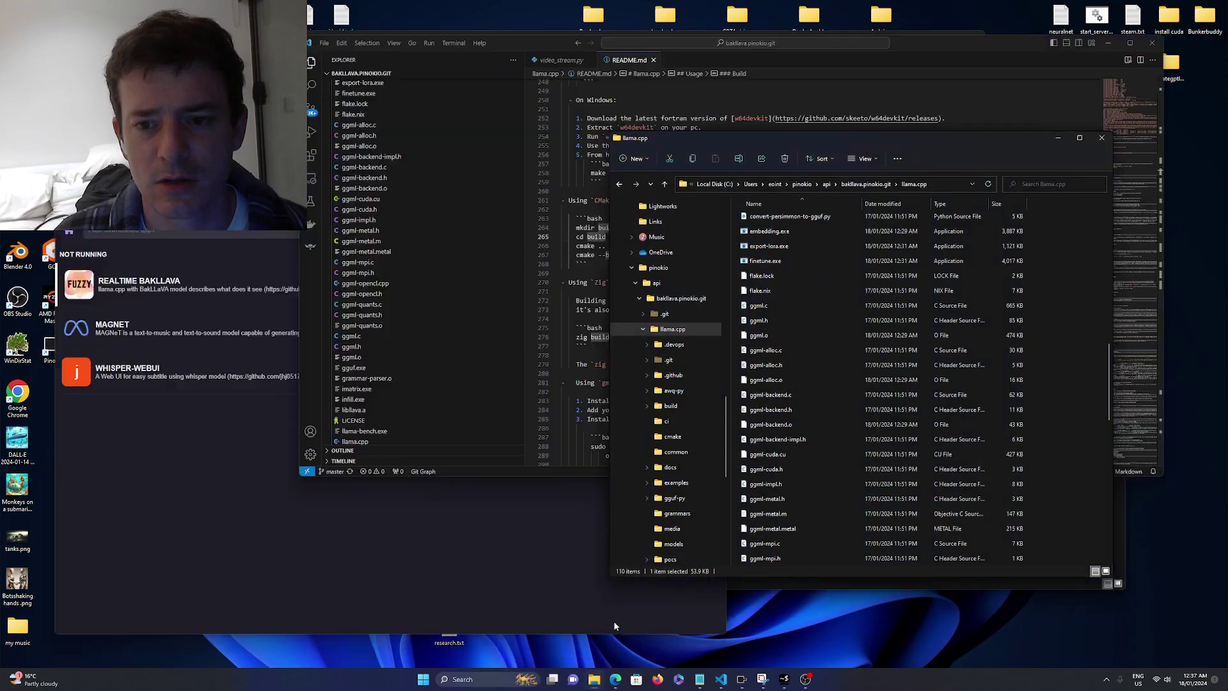
pyautogui.click(859, 395)
pyautogui.scroll(8, 863, 394)
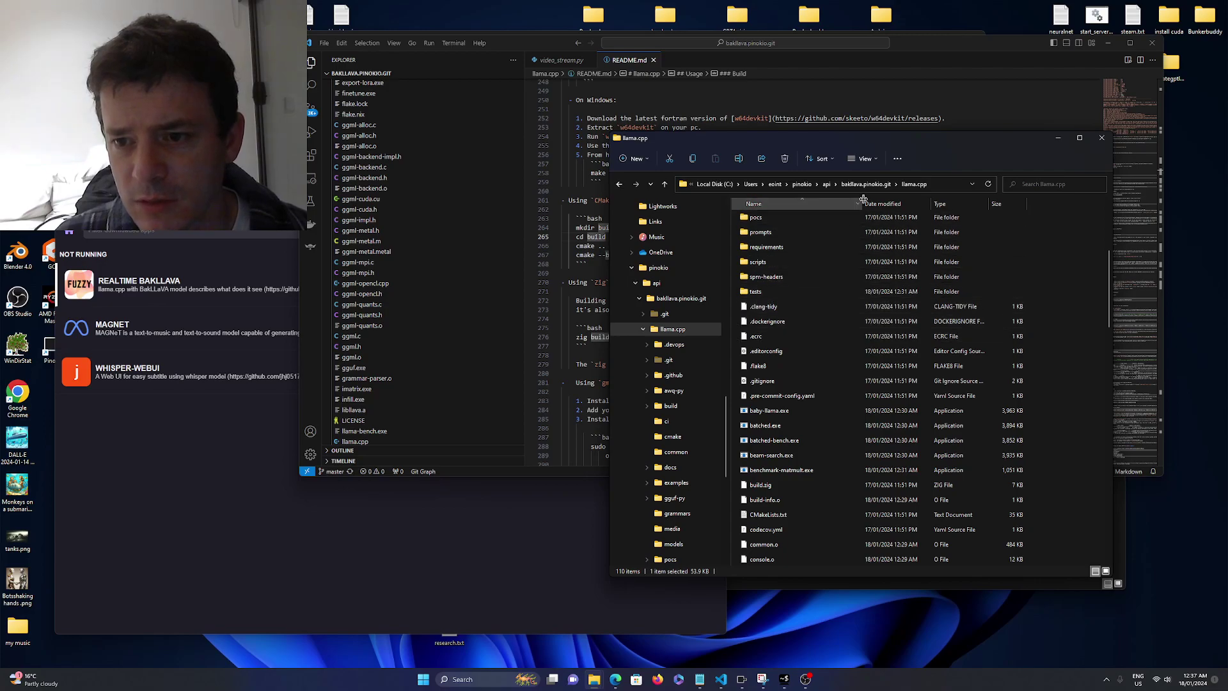
pyautogui.scroll(2, 873, 190)
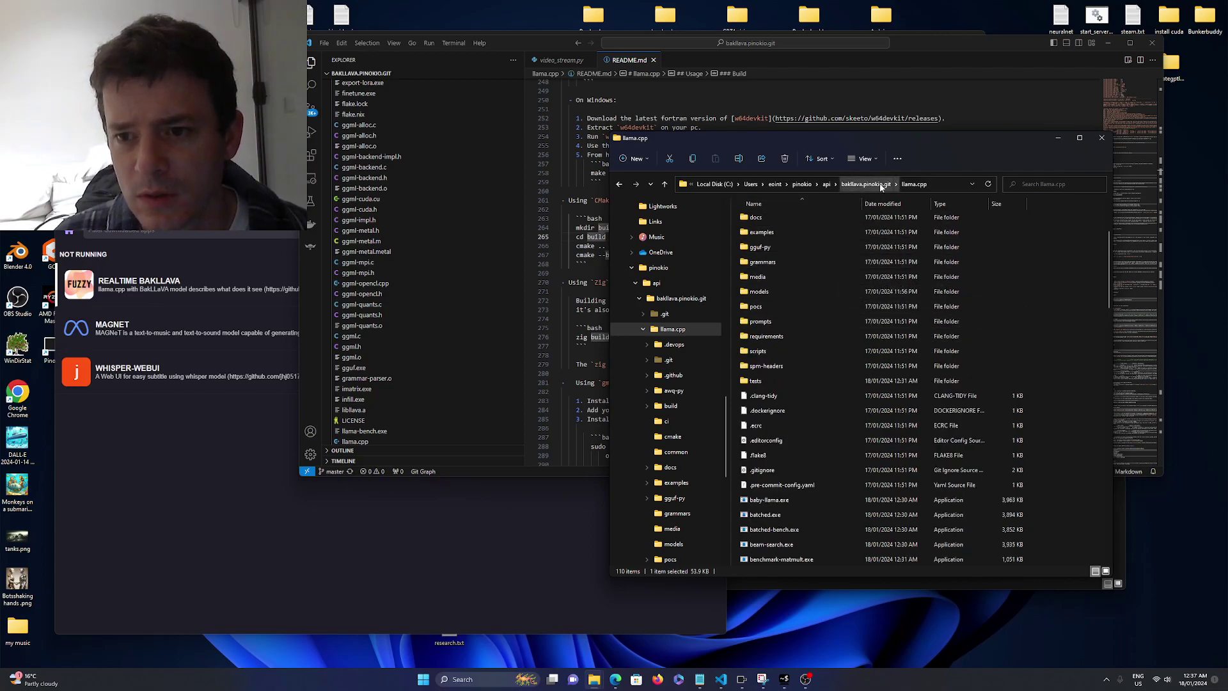
pyautogui.scroll(-2, 845, 250)
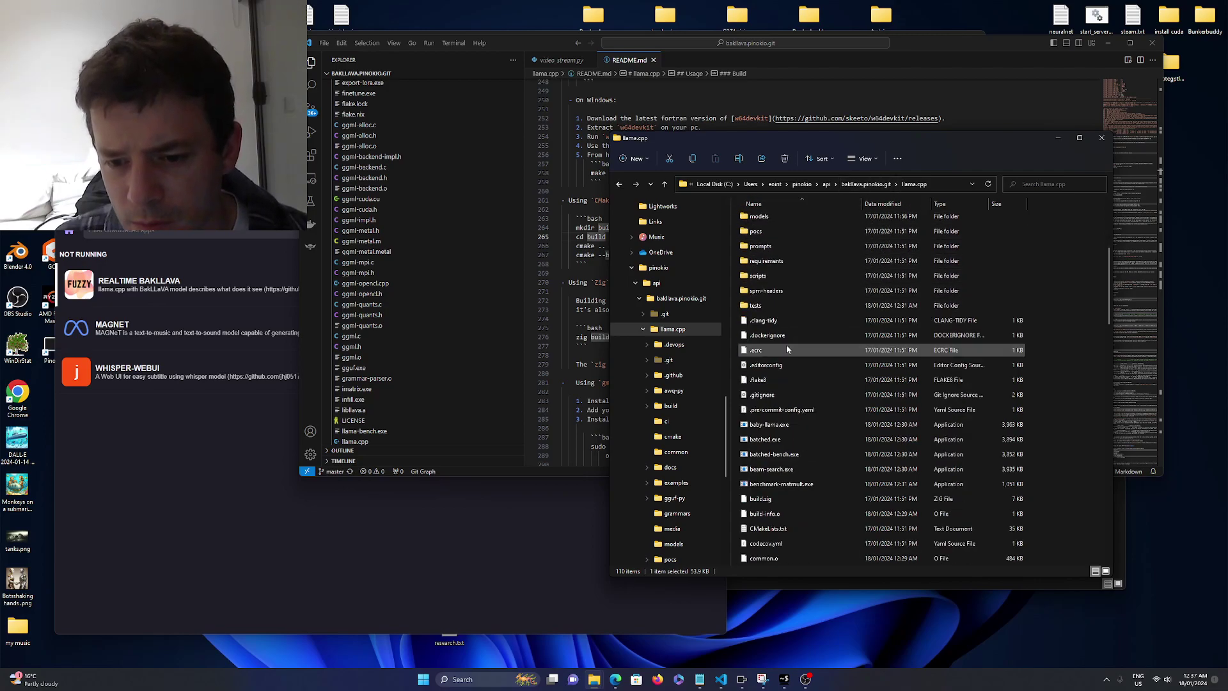
pyautogui.scroll(-6, 786, 348)
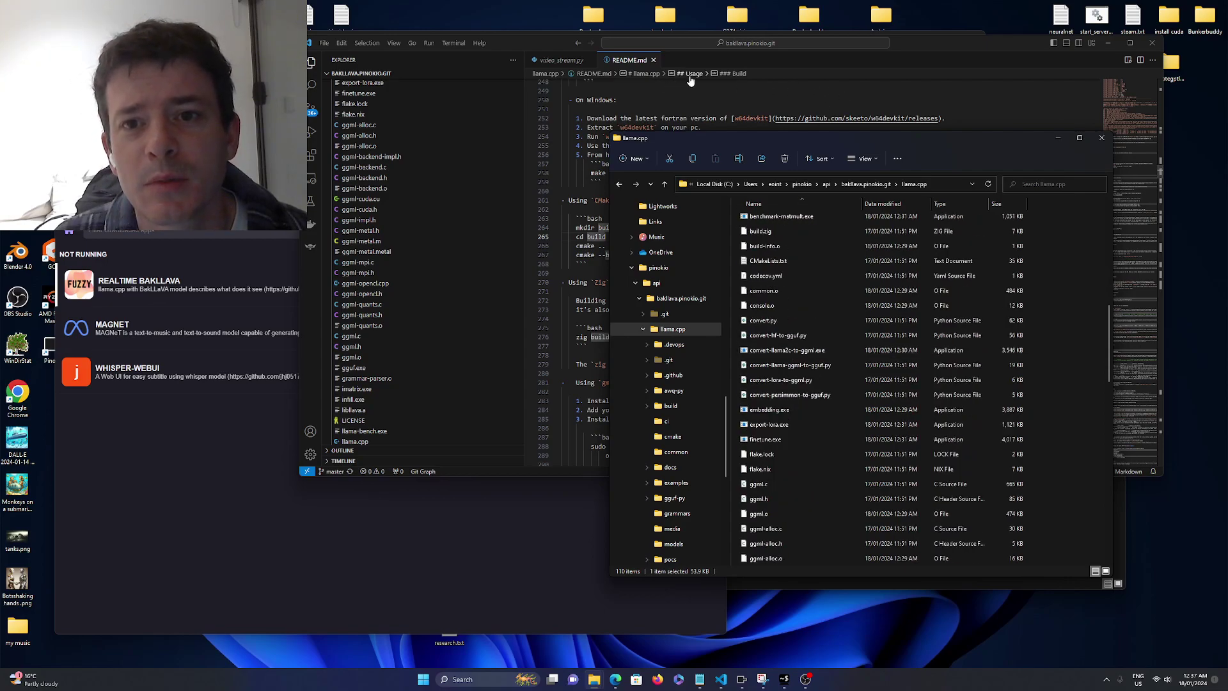
pyautogui.scroll(6, 808, 368)
pyautogui.scroll(3, 808, 368)
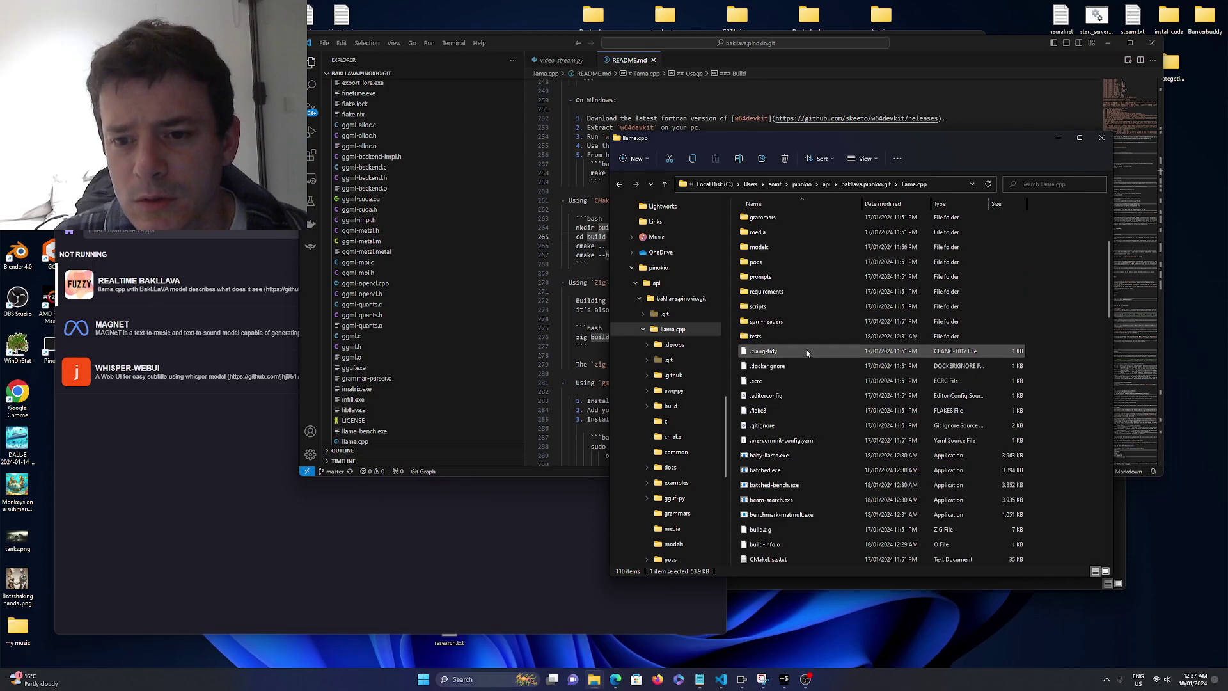
pyautogui.scroll(-15, 833, 372)
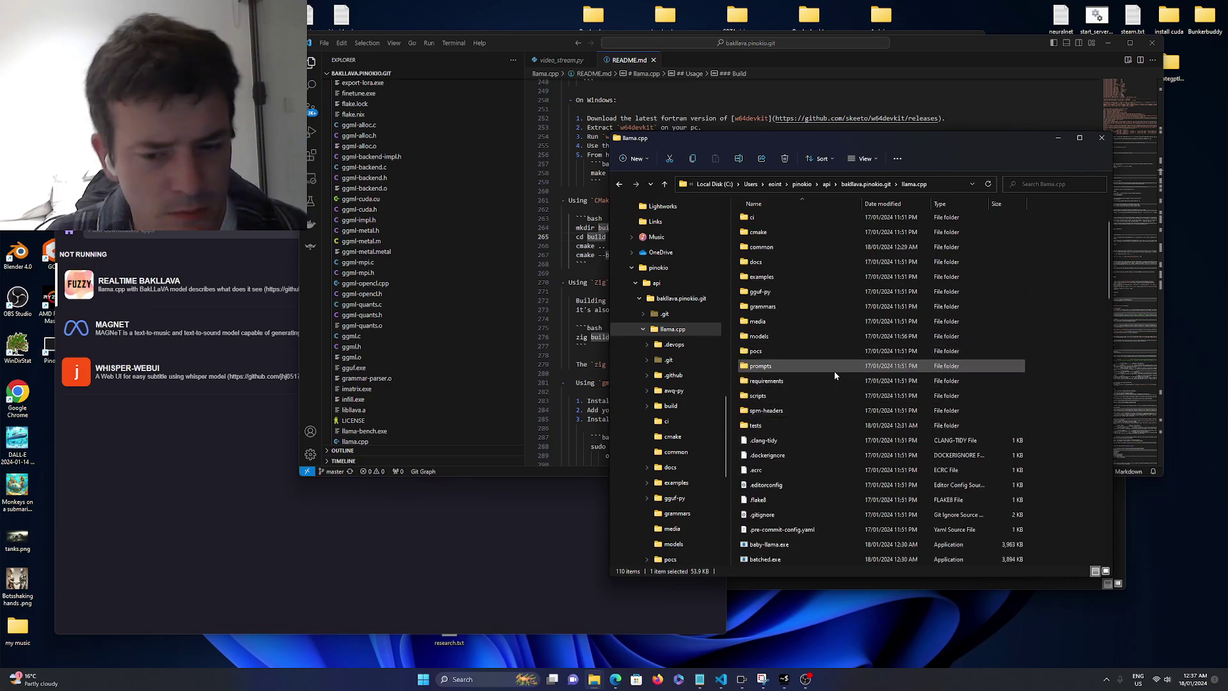
pyautogui.press('u')
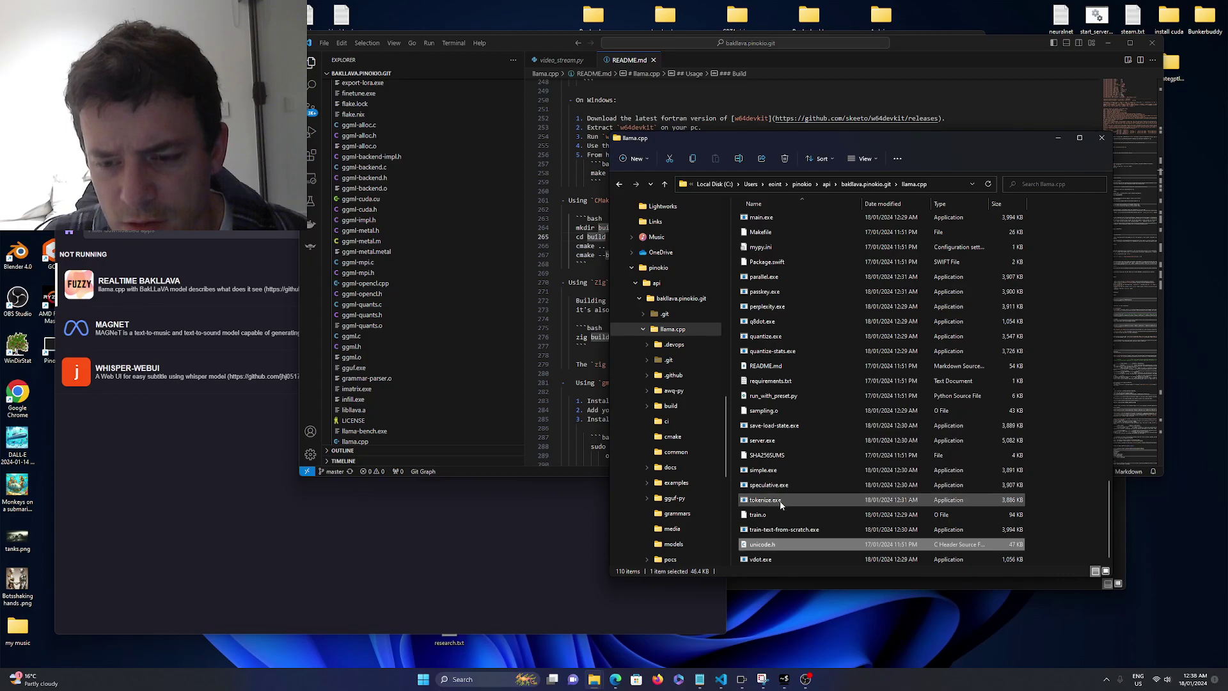
# Step: Open the llama.cpp README.md in VS Code and view its Windows build section
pyautogui.click(804, 64)
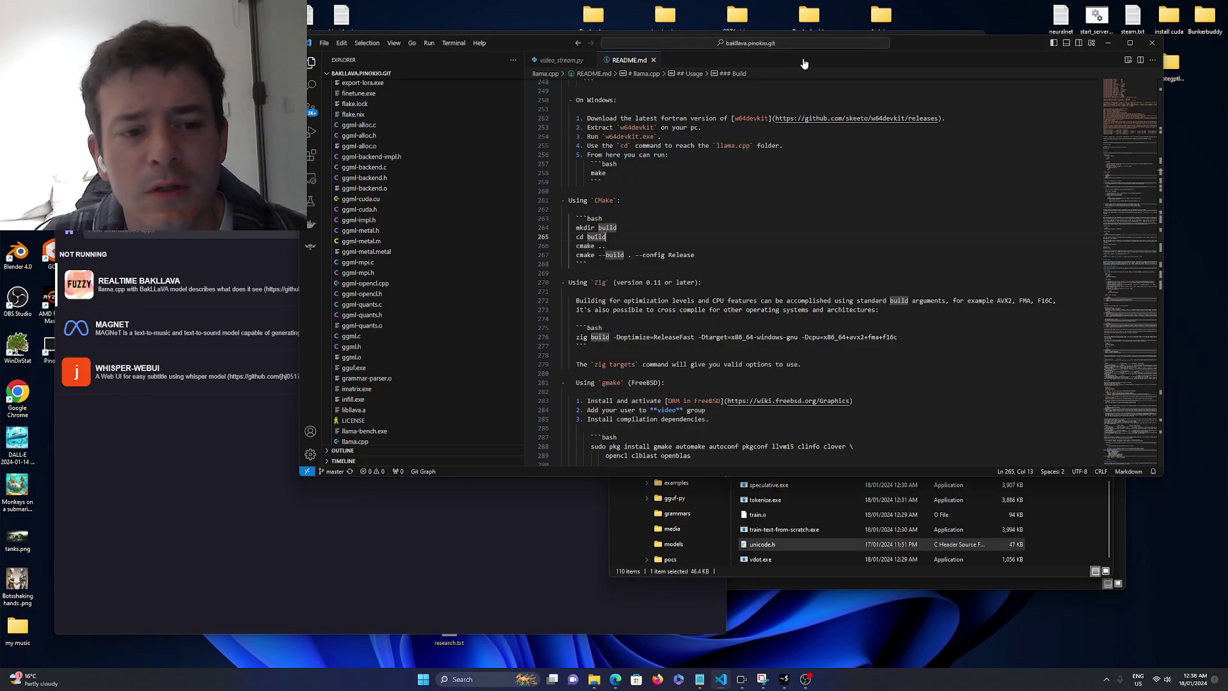
pyautogui.scroll(5, 460, 326)
pyautogui.scroll(-3, 460, 325)
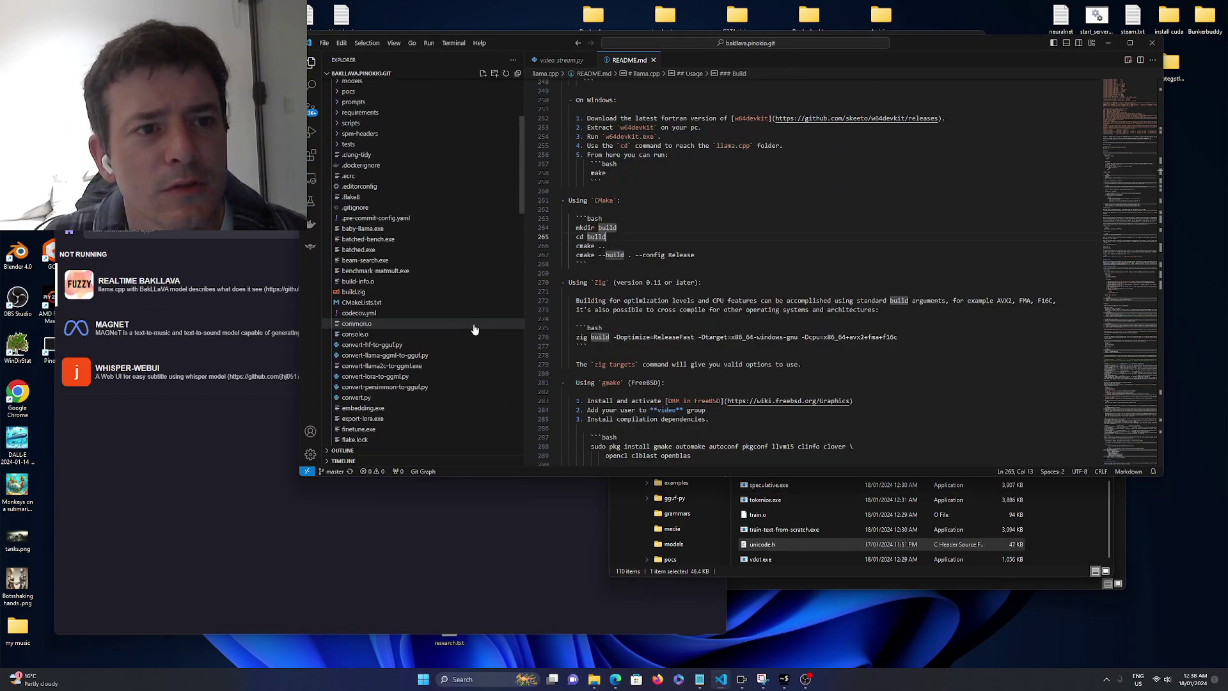
pyautogui.scroll(-2, 519, 310)
pyautogui.scroll(-3, 520, 310)
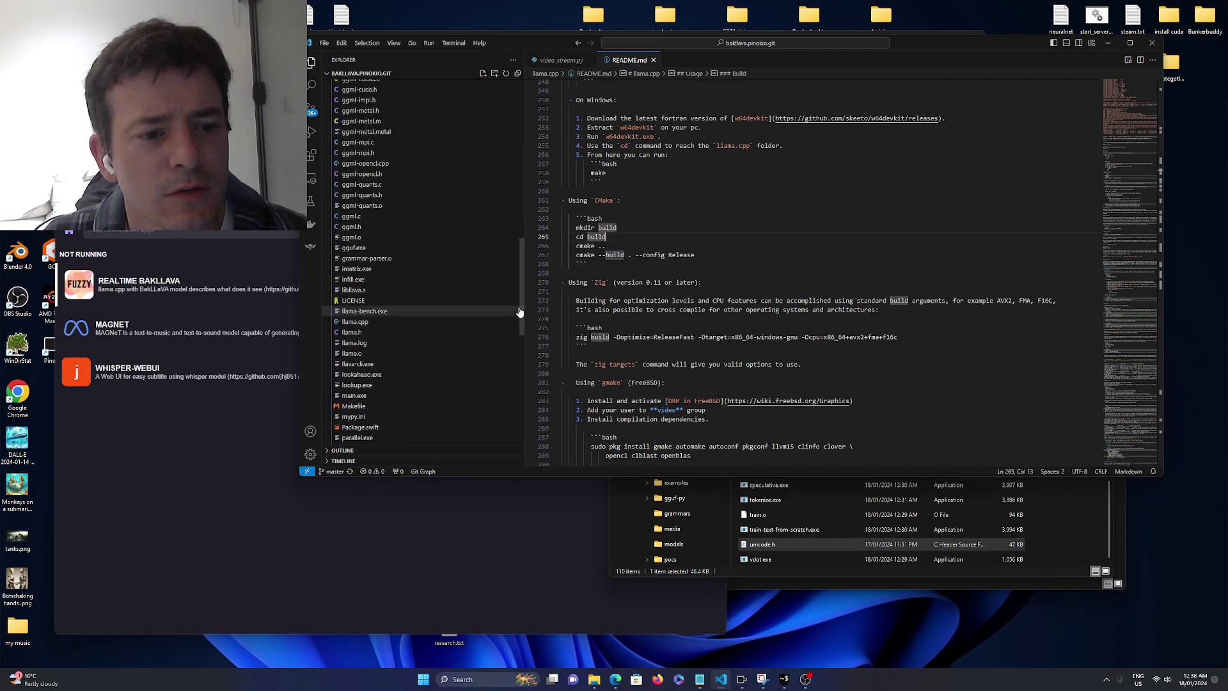
pyautogui.scroll(-2, 520, 311)
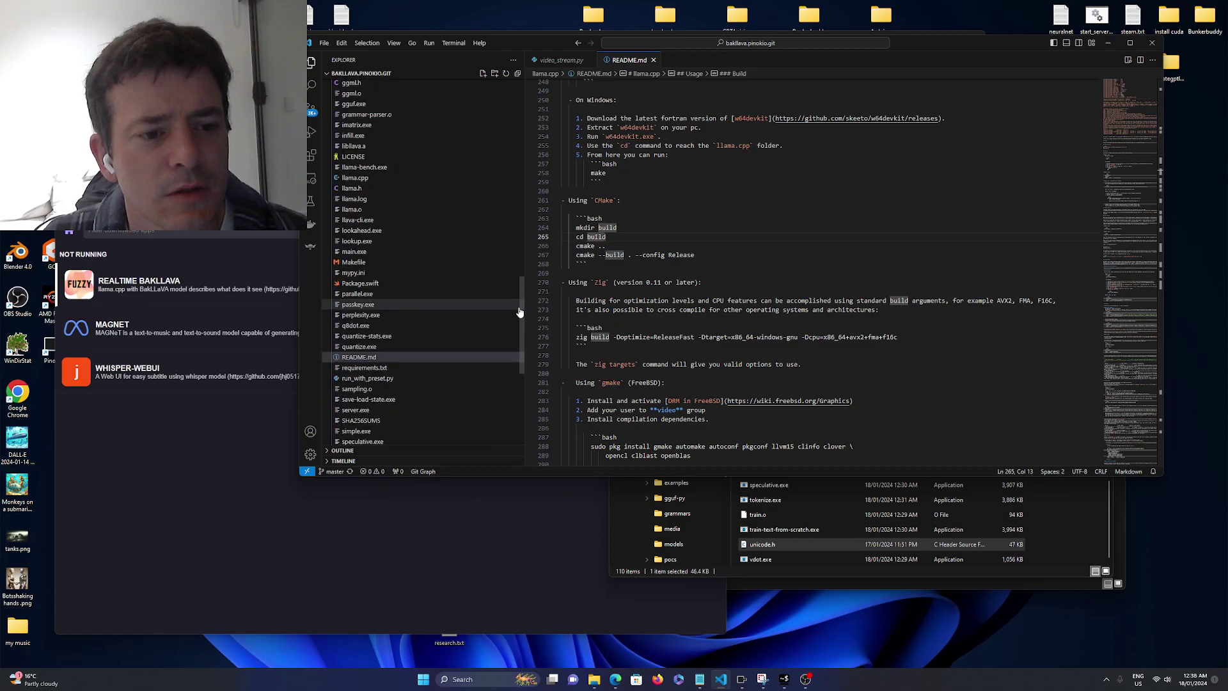
pyautogui.click(1043, 544)
pyautogui.write('rea')
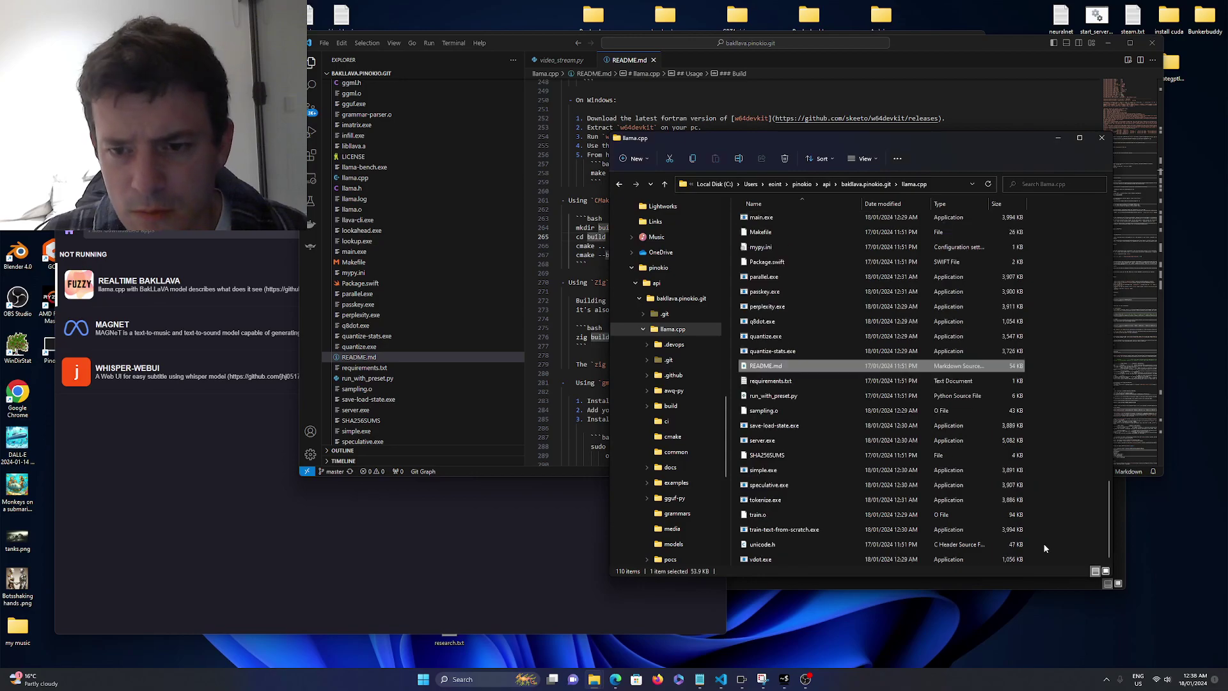
pyautogui.doubleClick(770, 367)
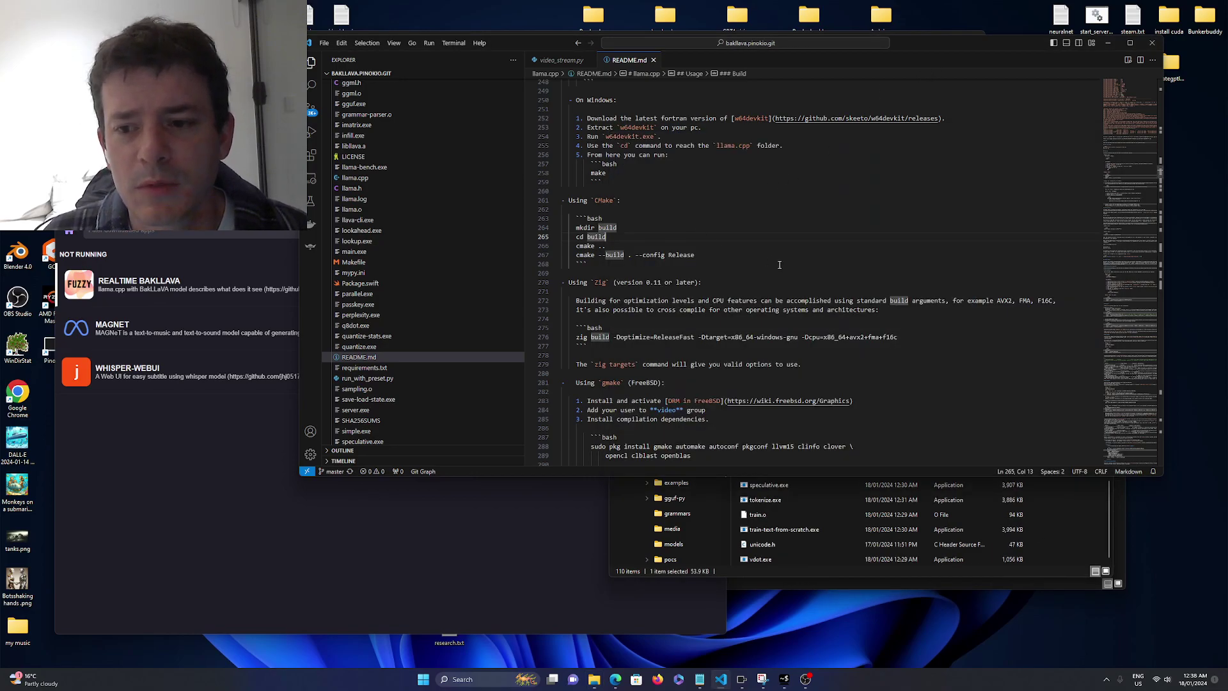
pyautogui.scroll(2, 764, 213)
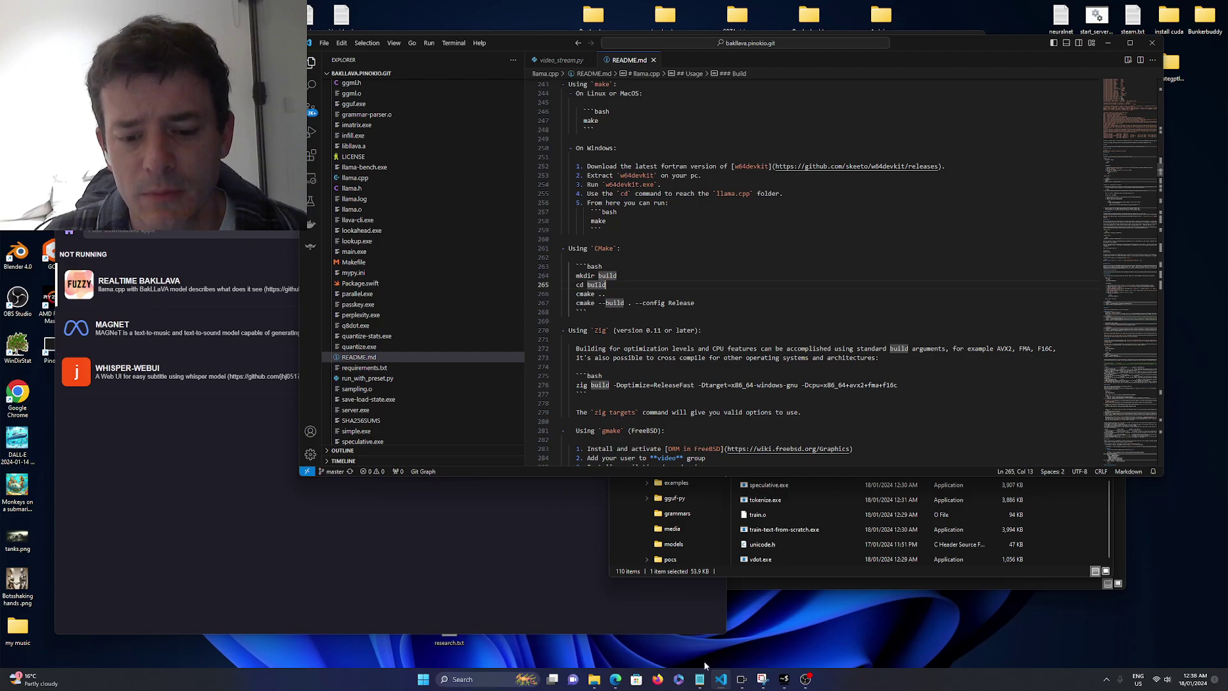
# Step: Check the w64devkit releases page in the browser, then bring the server terminal log forward
pyautogui.click(615, 681)
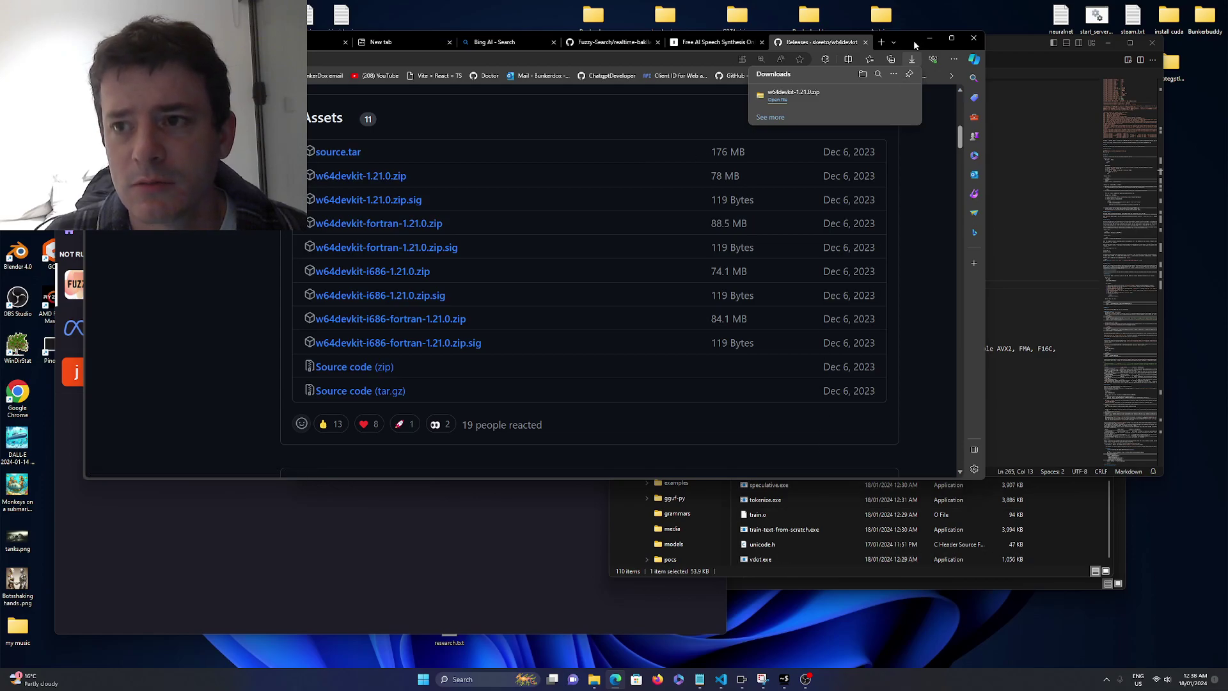
pyautogui.click(936, 40)
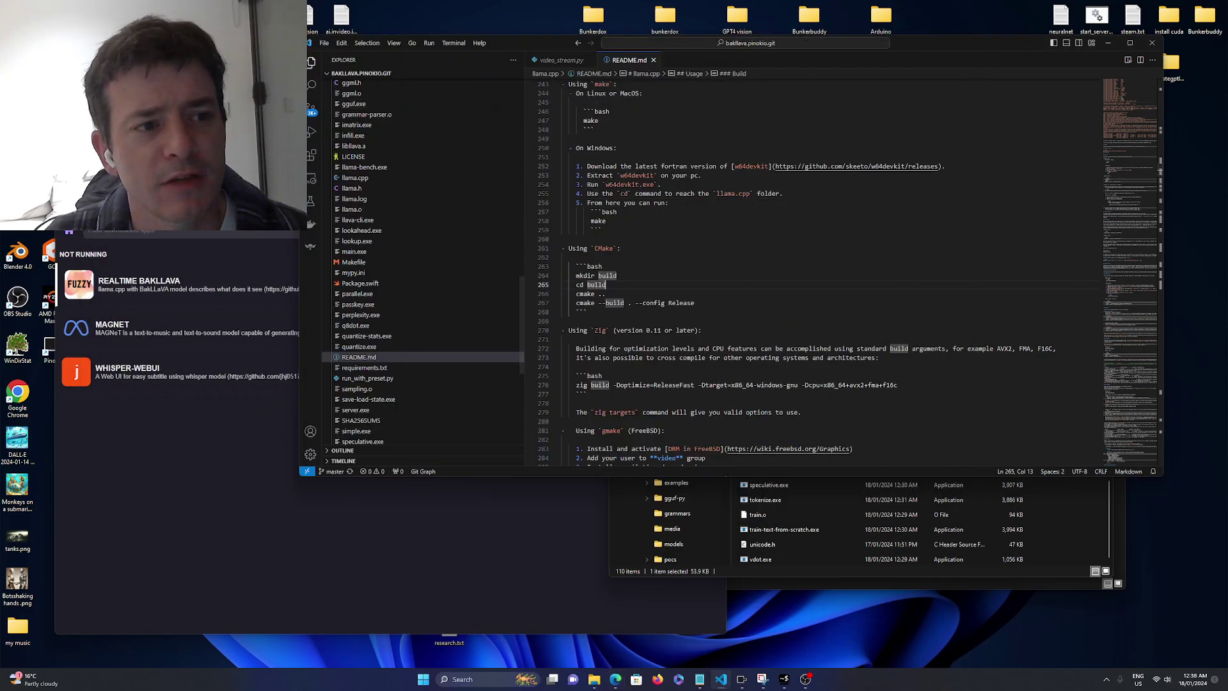
pyautogui.click(784, 679)
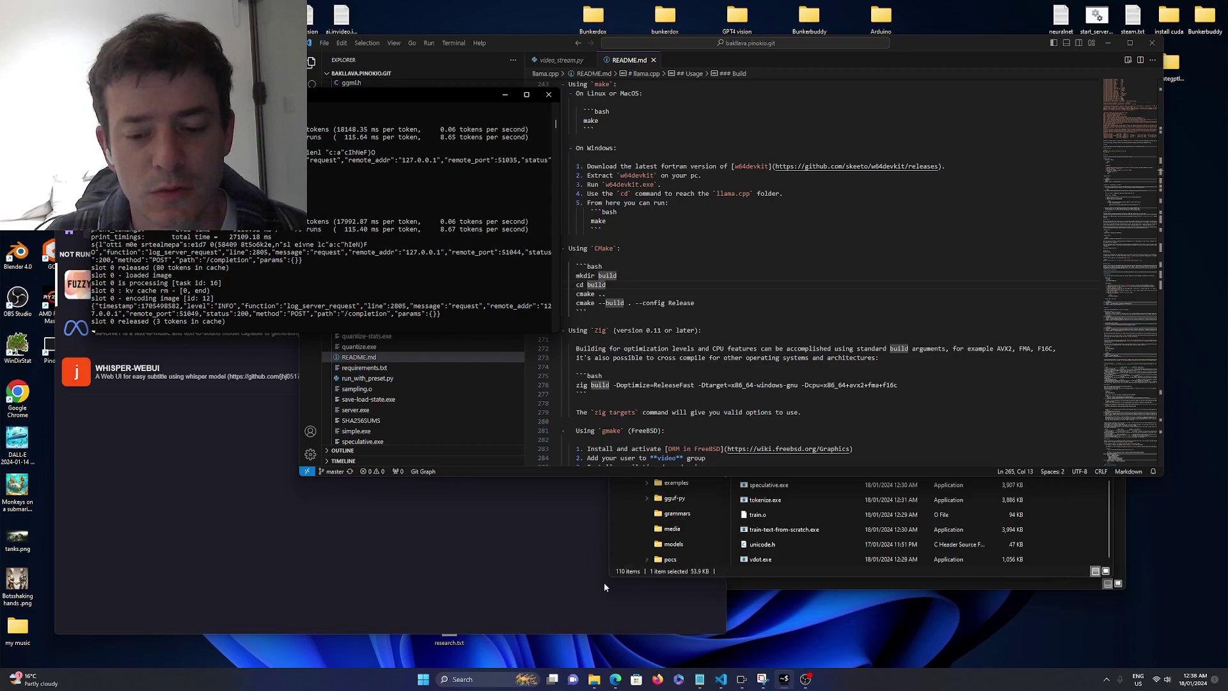
# Step: Open the llama.cpp models folder and inspect the ggml-model-q4_k.gguf file, then the README
pyautogui.click(803, 573)
pyautogui.scroll(3, 822, 281)
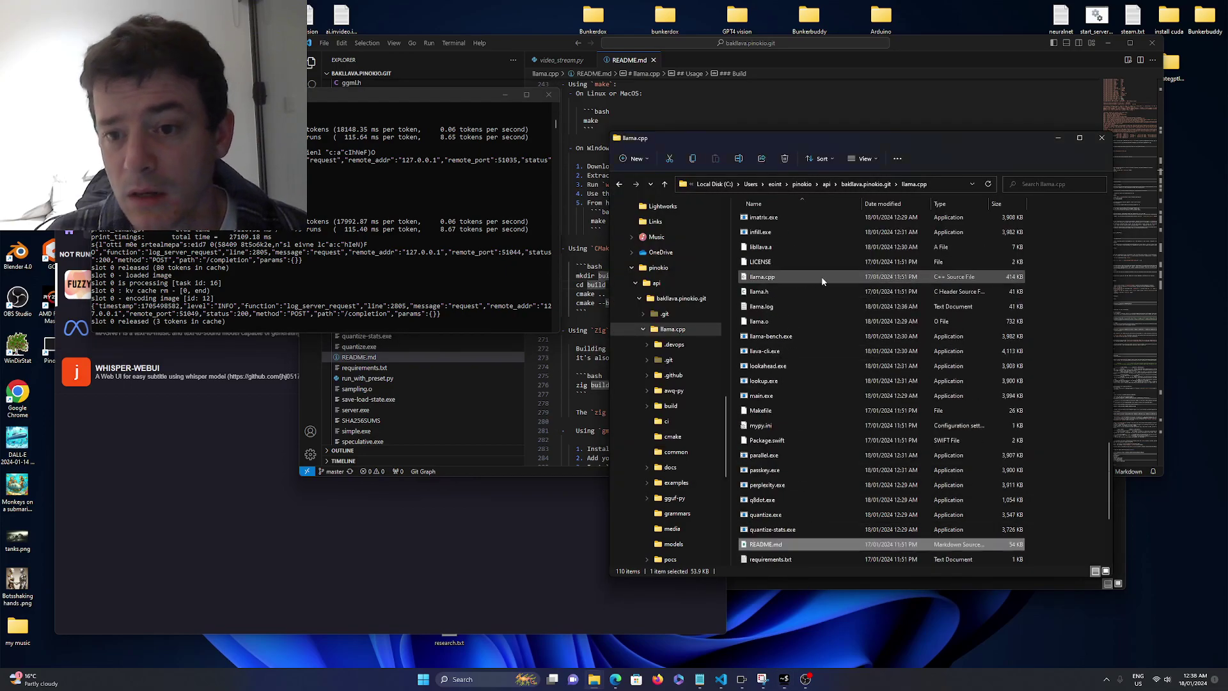
pyautogui.scroll(5, 820, 280)
pyautogui.scroll(5, 814, 286)
pyautogui.scroll(5, 806, 290)
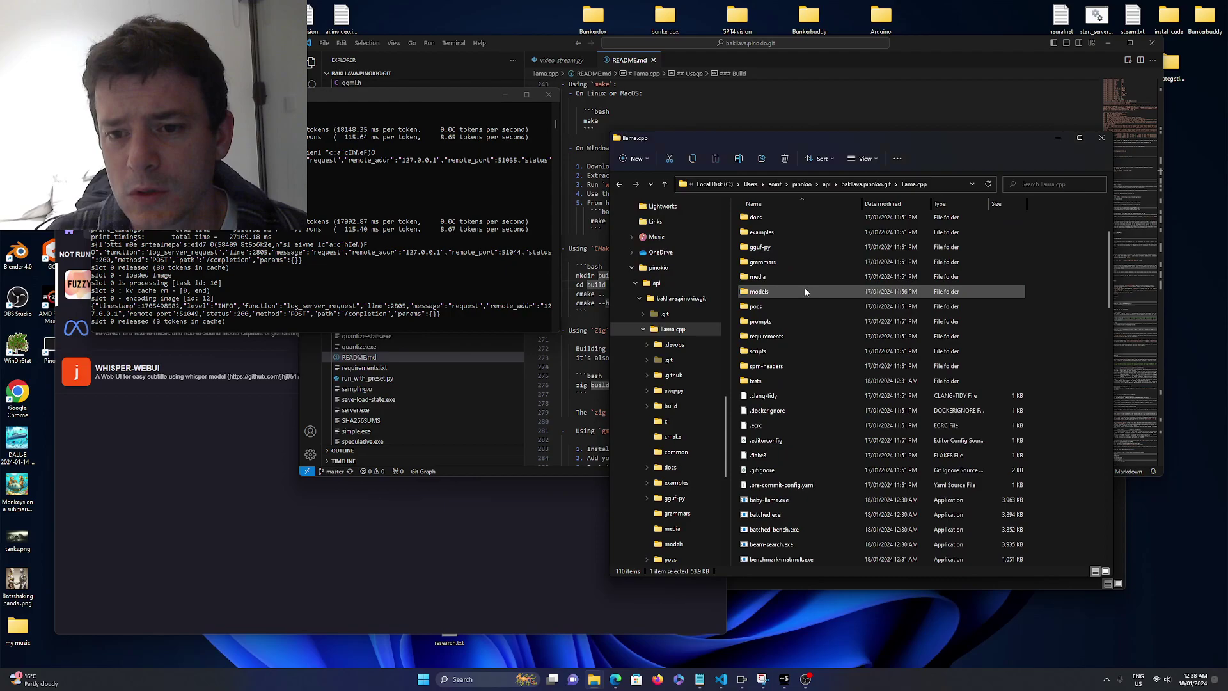
pyautogui.doubleClick(804, 291)
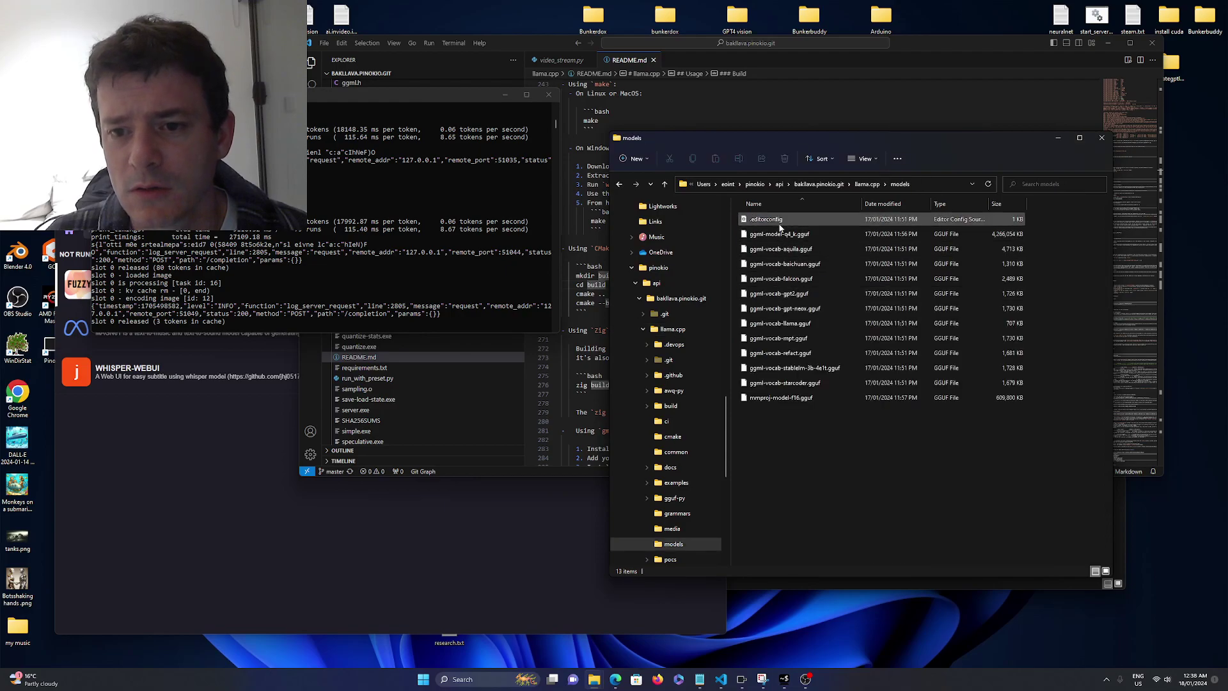
pyautogui.click(797, 234)
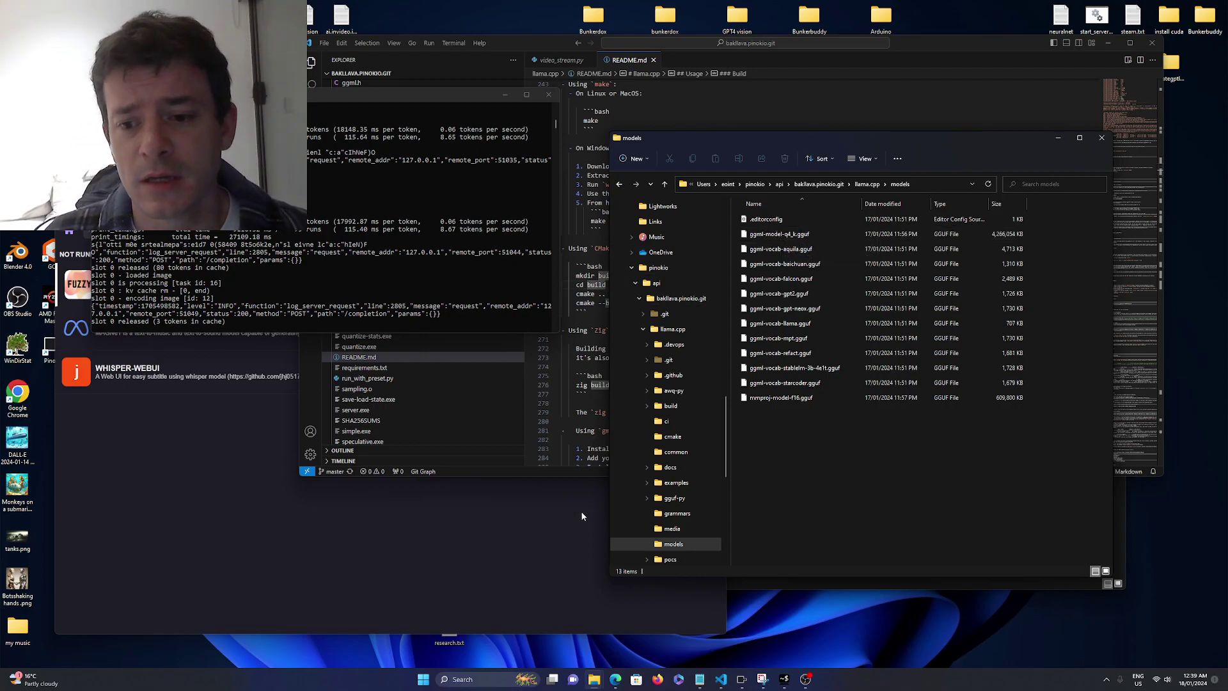
pyautogui.click(593, 323)
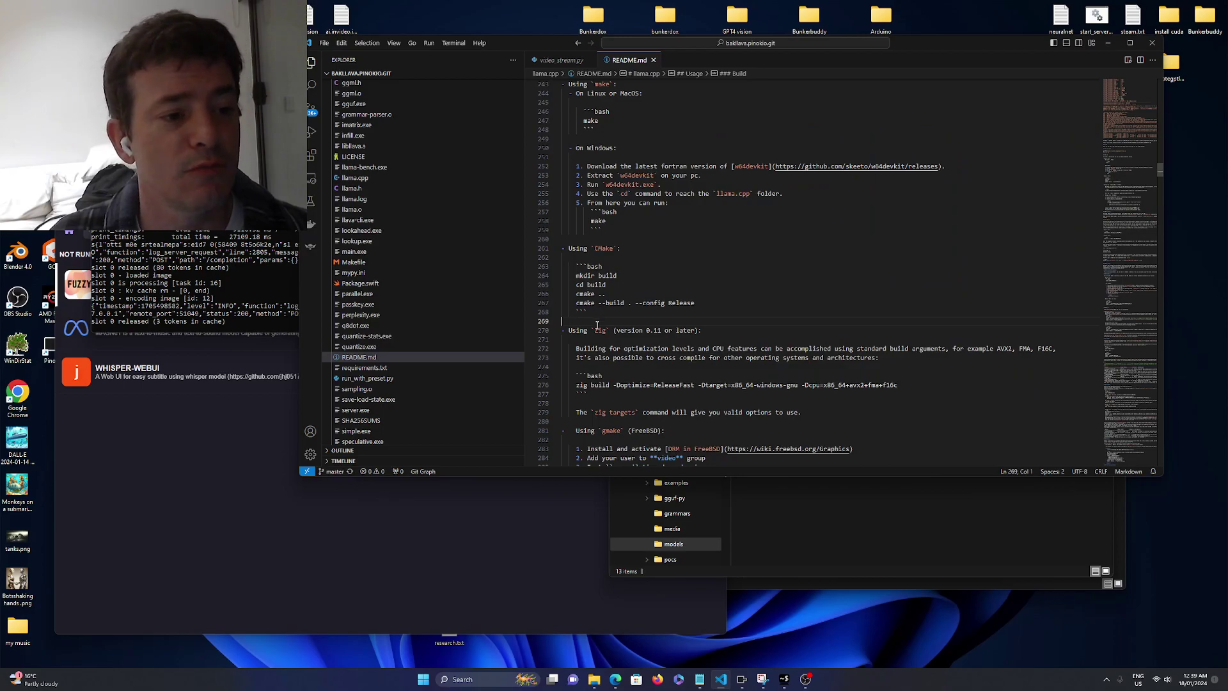
# Step: Make the server terminal taller at the top of the screen and bring Pinokio's installed apps list forward
pyautogui.click(302, 323)
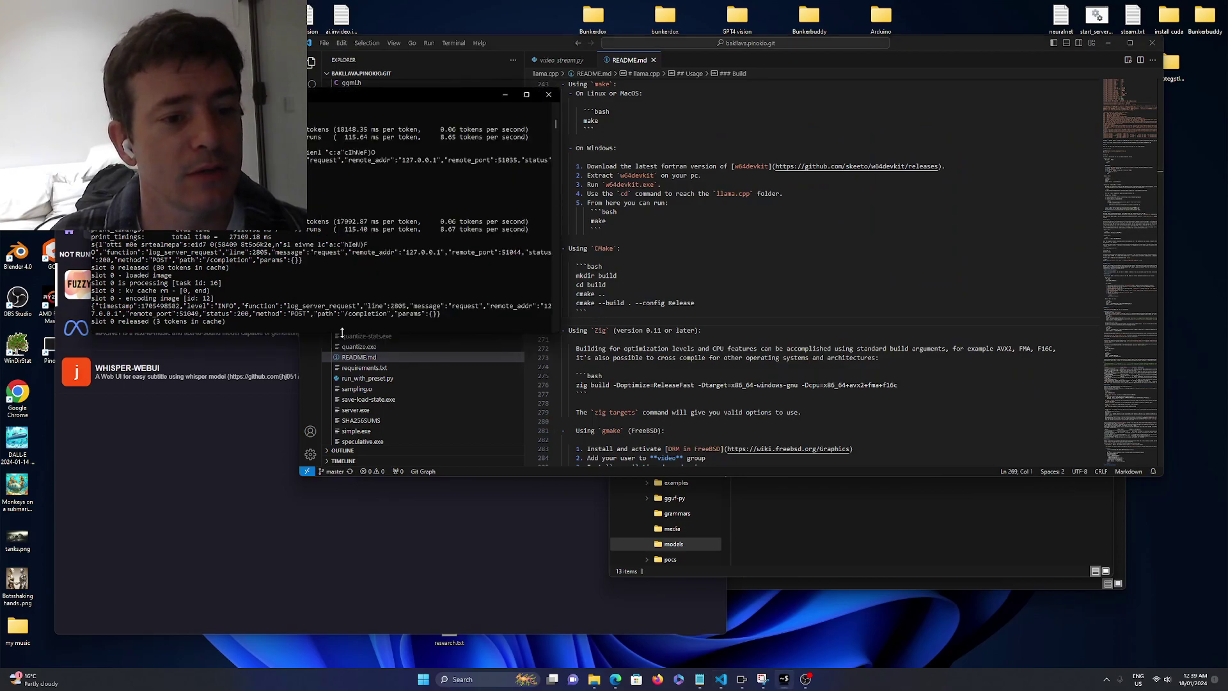
pyautogui.moveTo(340, 331); pyautogui.dragTo(335, 410)
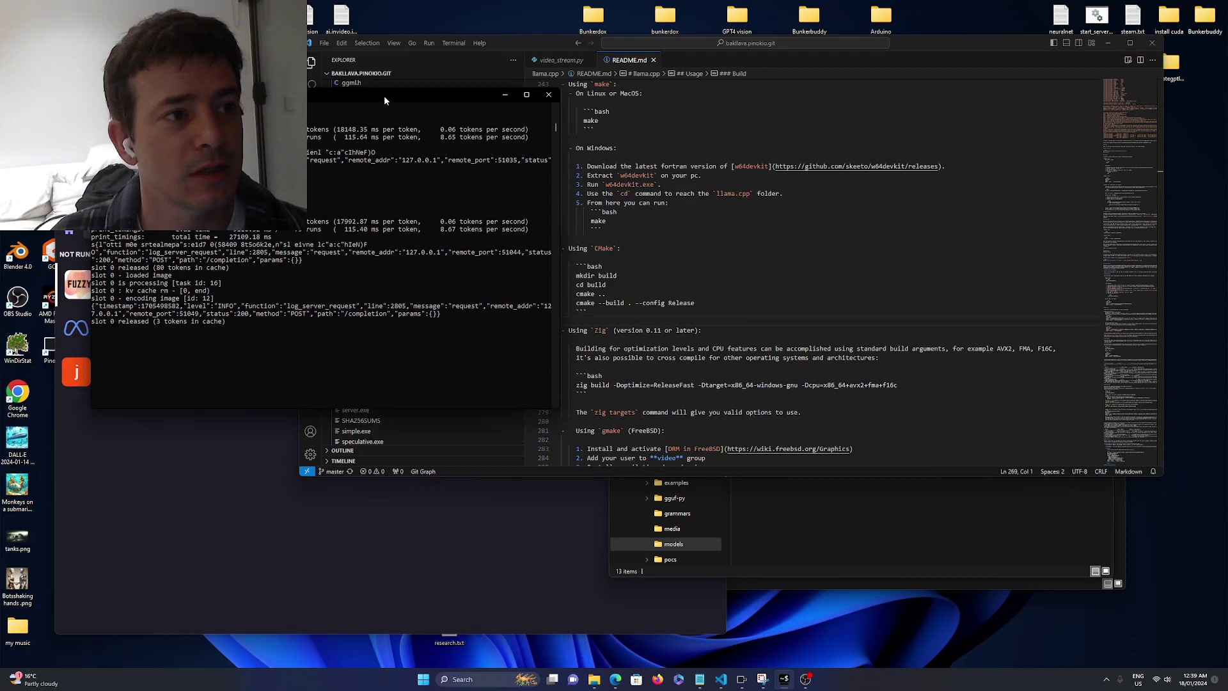
pyautogui.moveTo(384, 96); pyautogui.dragTo(367, 36)
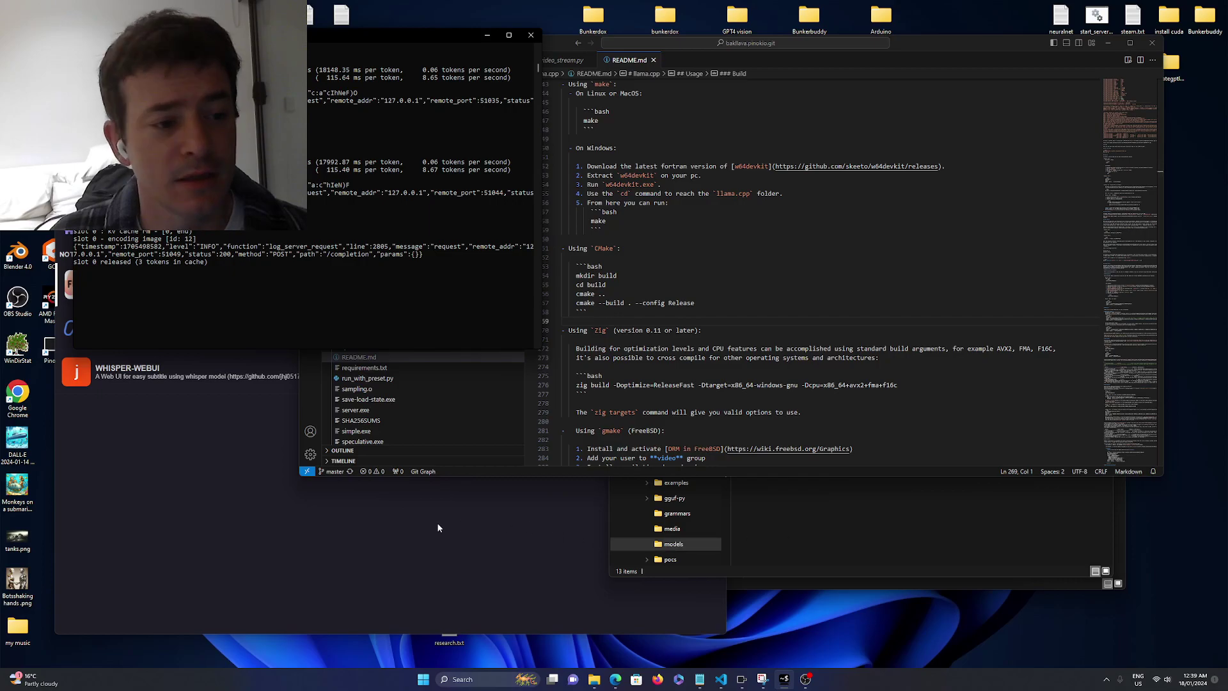
pyautogui.click(557, 499)
pyautogui.moveTo(554, 207); pyautogui.dragTo(783, 190)
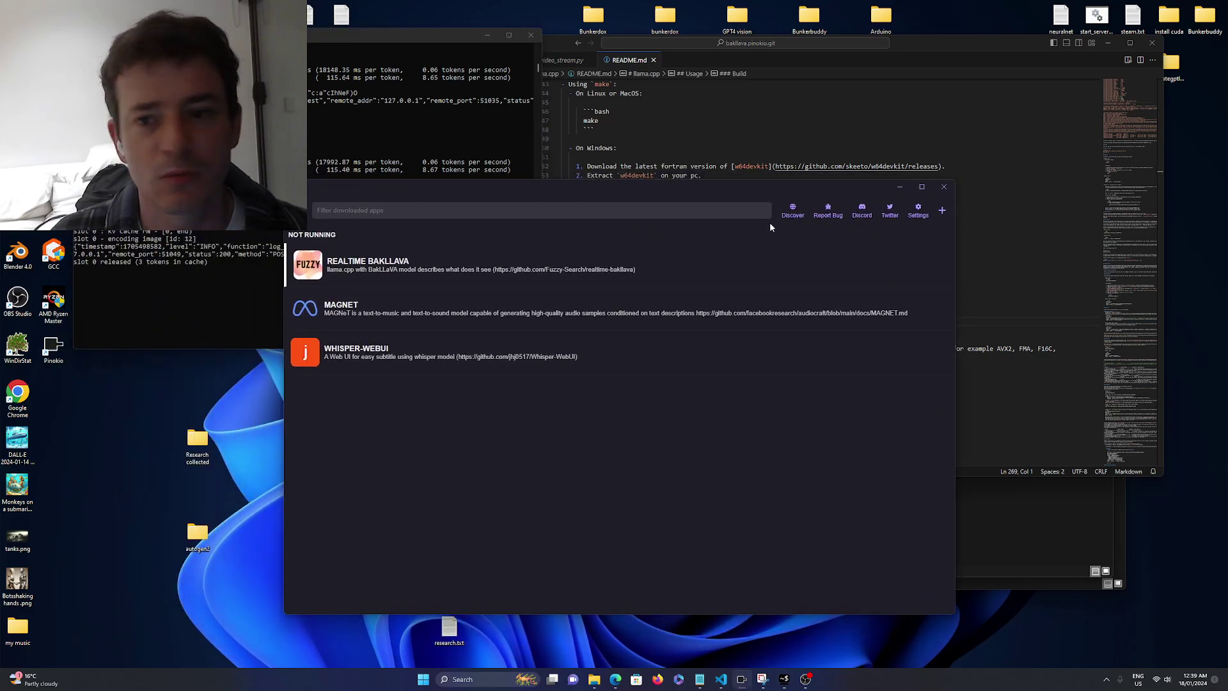
# Step: Browse Pinokio's Discover catalogue of verified and latest scripts, then bring OBS Studio forward
pyautogui.click(795, 214)
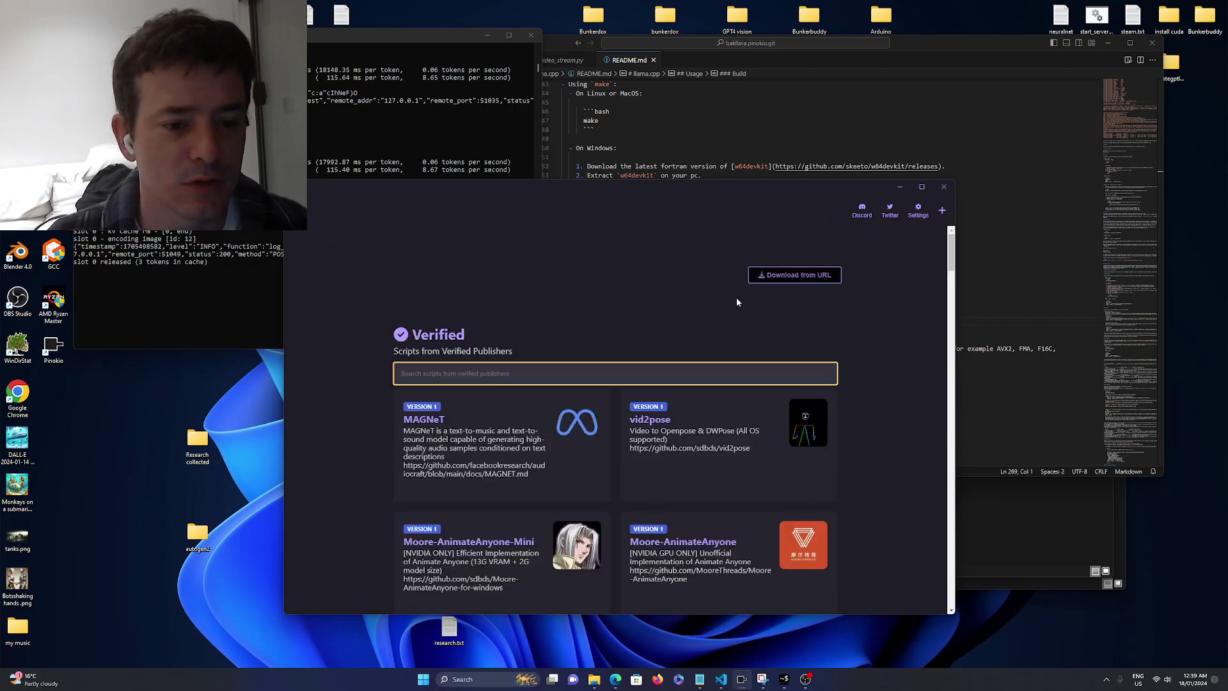
pyautogui.scroll(-2, 724, 337)
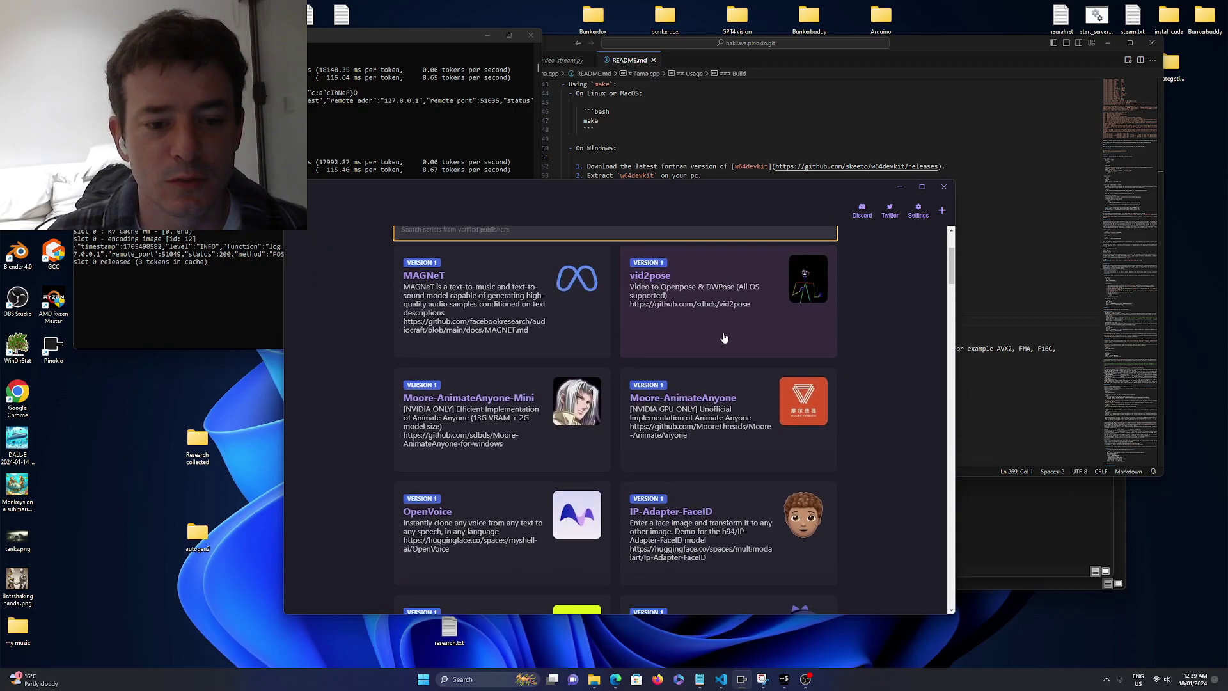
pyautogui.scroll(-2, 725, 332)
pyautogui.scroll(-2, 725, 332)
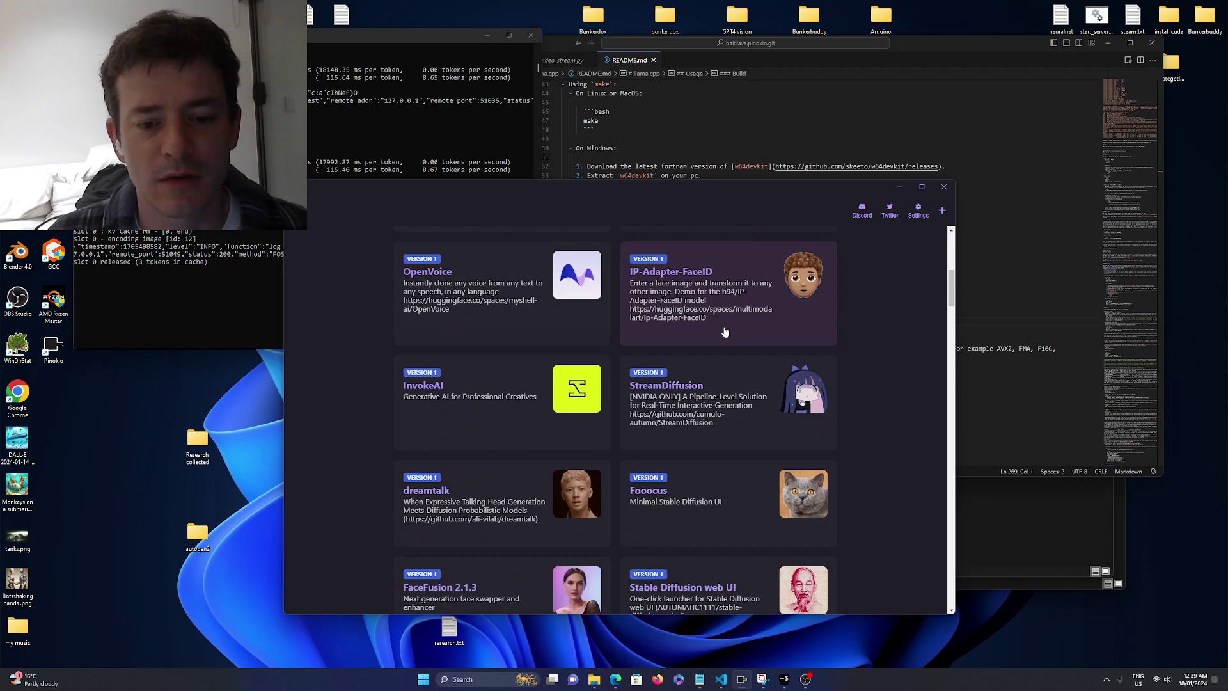
pyautogui.moveTo(709, 178); pyautogui.dragTo(713, 65)
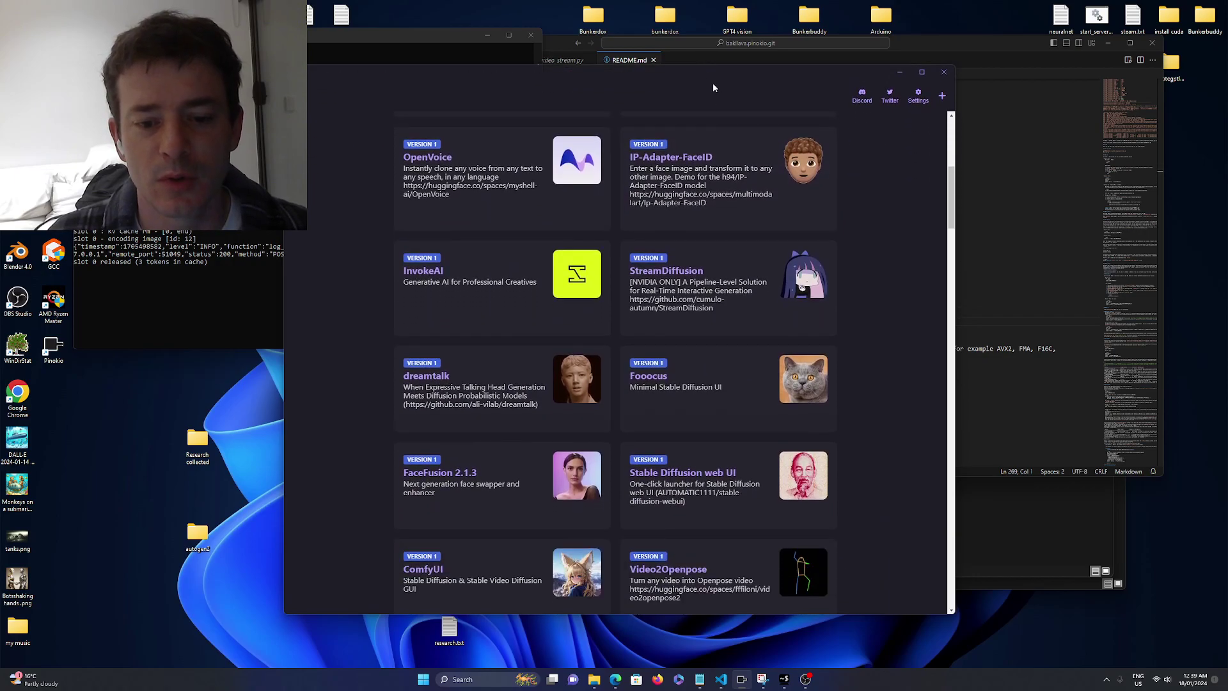
pyautogui.scroll(-1, 882, 285)
pyautogui.scroll(-2, 882, 287)
pyautogui.scroll(-2, 882, 286)
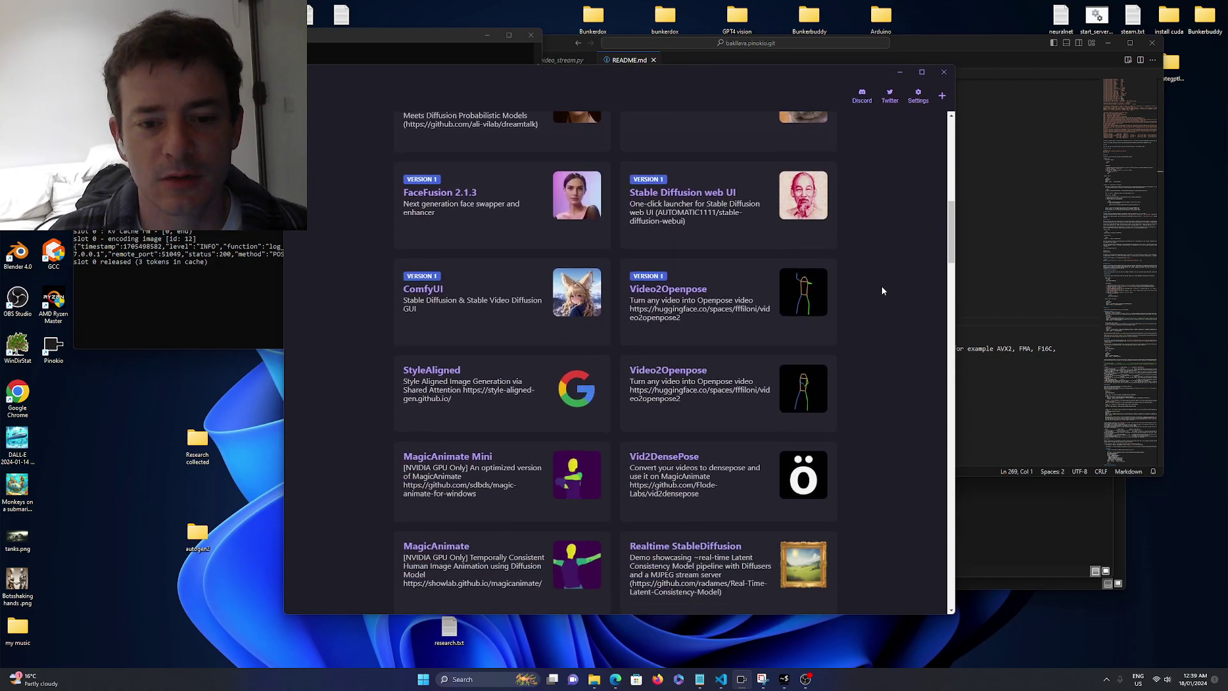
pyautogui.scroll(-1, 882, 287)
pyautogui.scroll(-1, 882, 288)
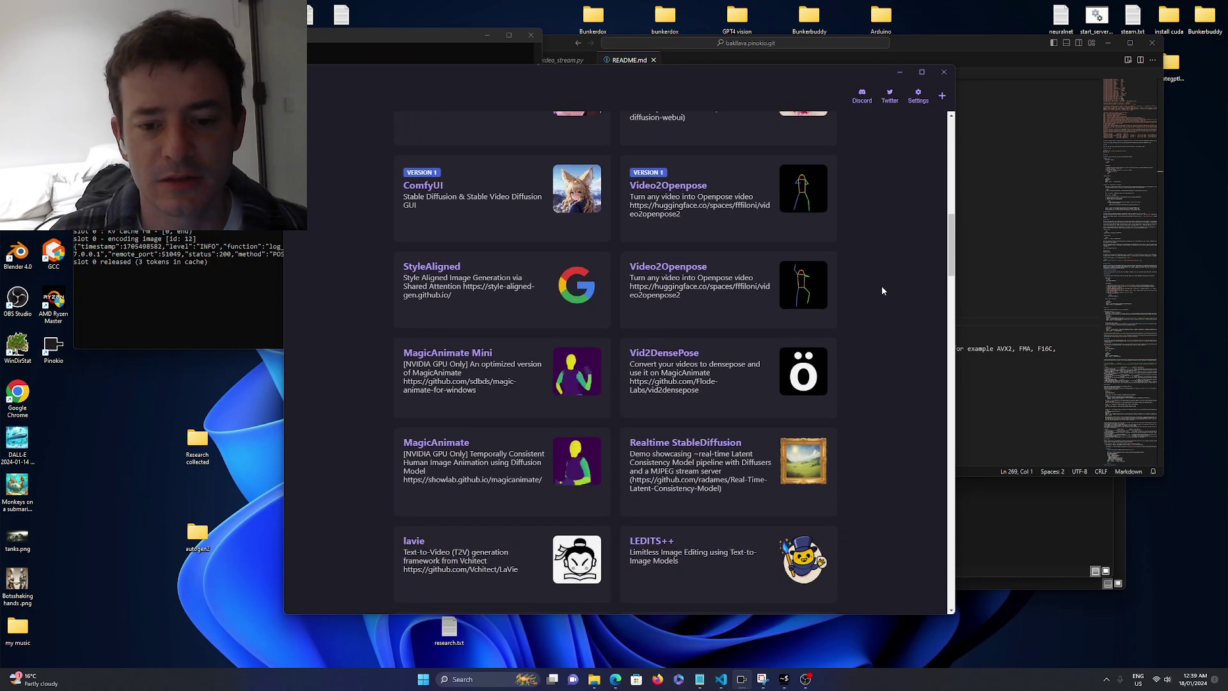
pyautogui.scroll(-2, 882, 286)
pyautogui.scroll(-4, 882, 287)
pyautogui.scroll(-2, 883, 287)
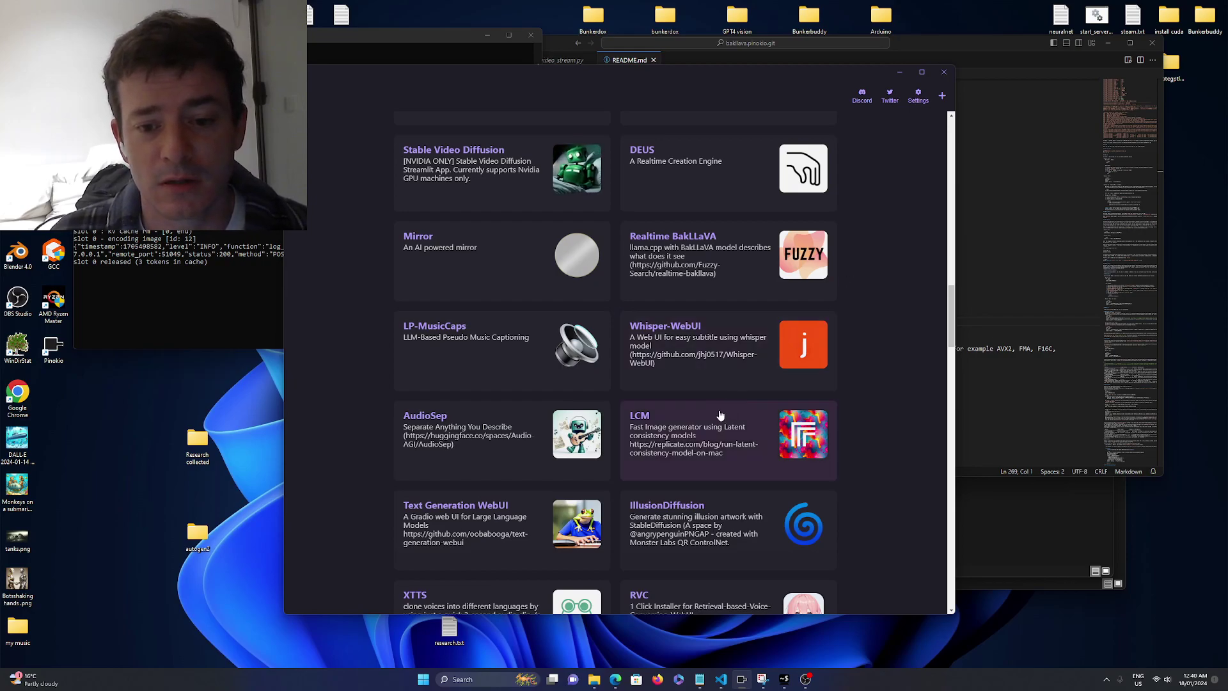
pyautogui.scroll(-2, 705, 433)
pyautogui.scroll(-3, 706, 433)
pyautogui.scroll(-3, 705, 432)
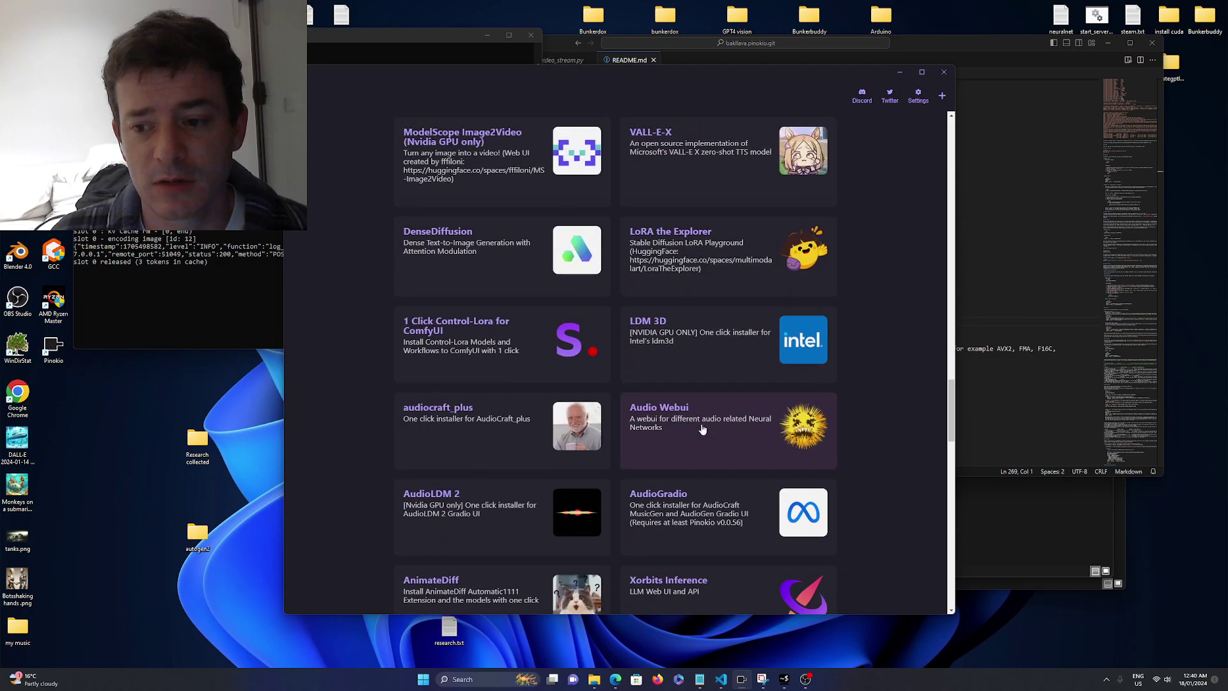
pyautogui.scroll(-3, 702, 429)
pyautogui.scroll(-3, 701, 429)
pyautogui.scroll(-2, 726, 455)
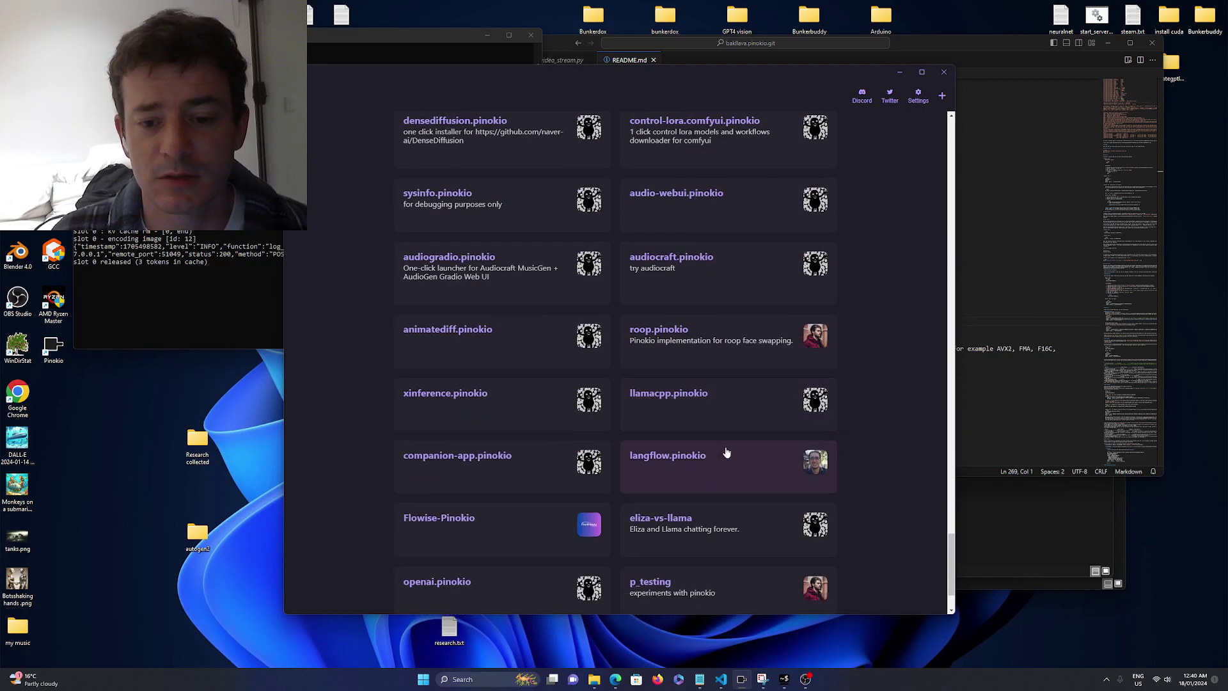
pyautogui.scroll(-1, 654, 492)
pyautogui.scroll(3, 543, 535)
pyautogui.scroll(3, 840, 492)
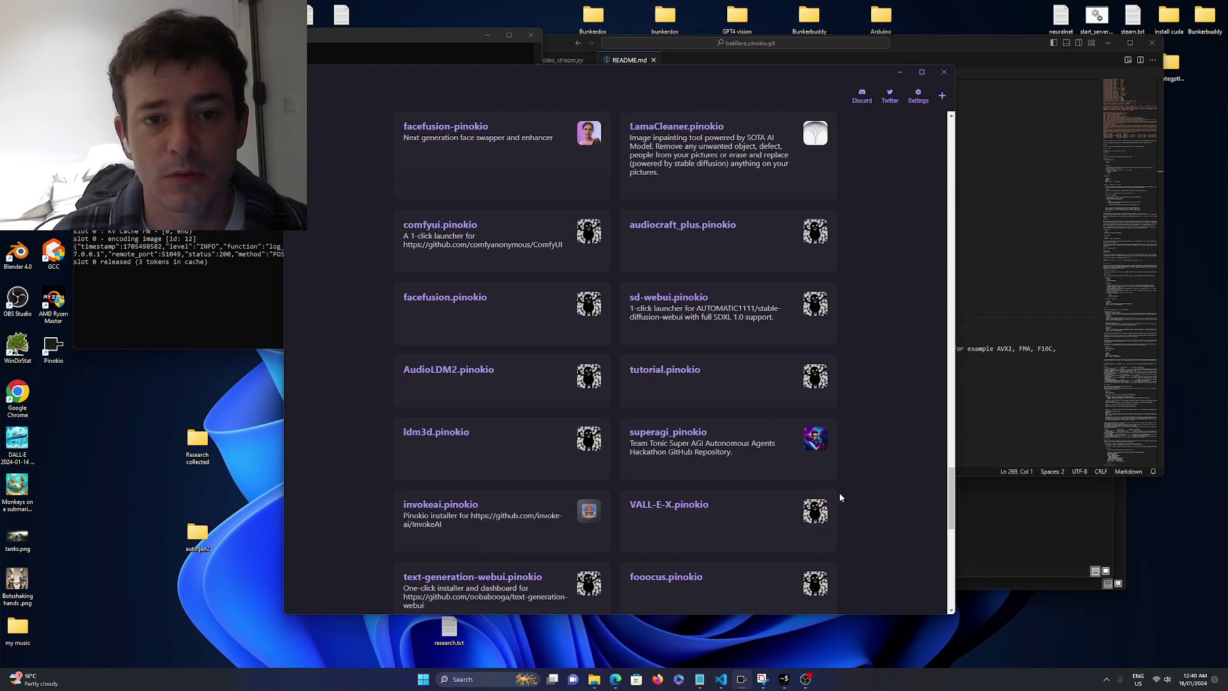
pyautogui.scroll(3, 840, 483)
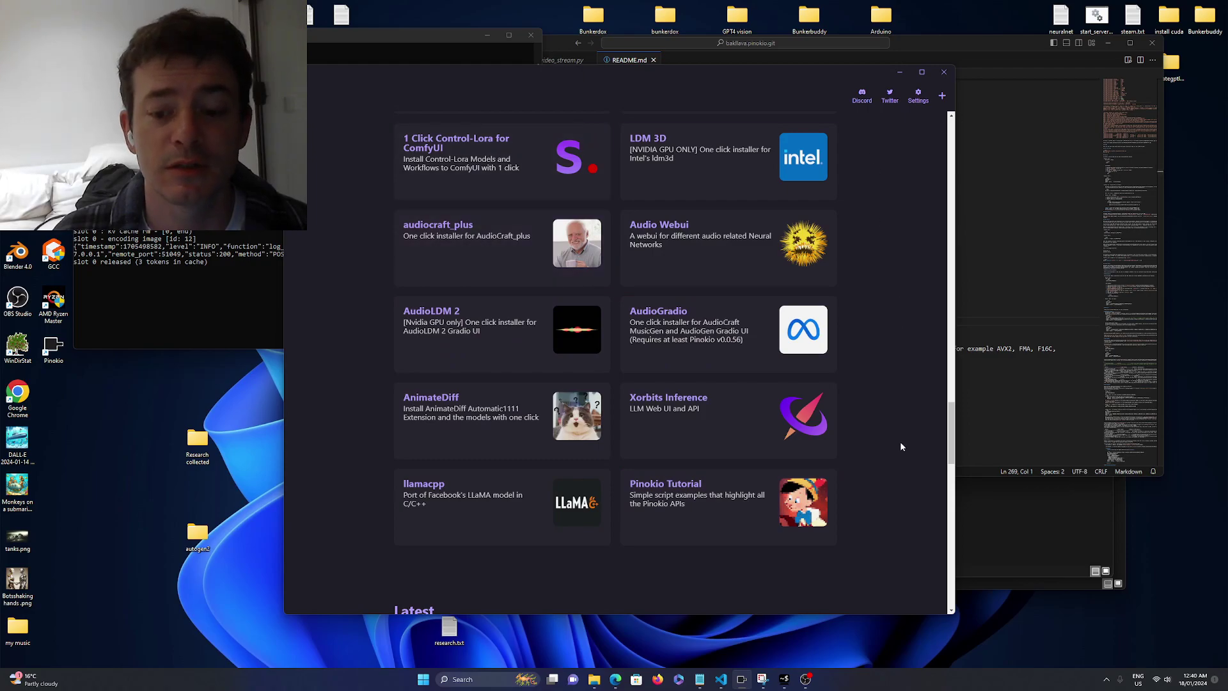
pyautogui.click(806, 679)
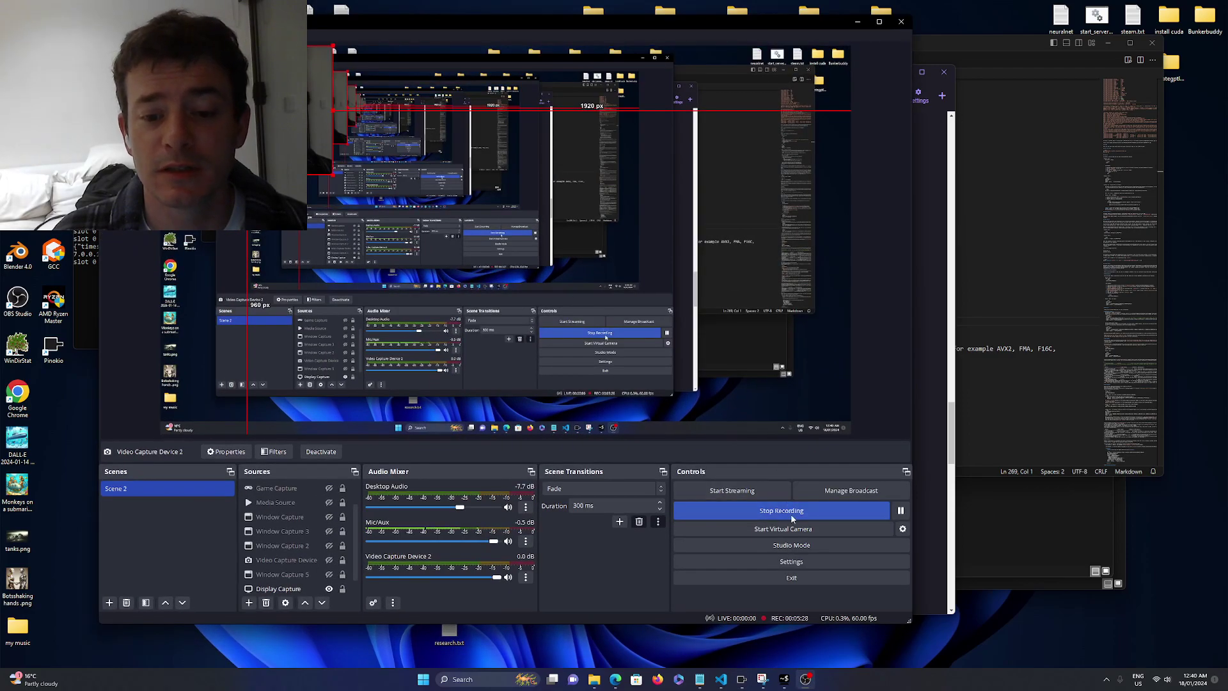